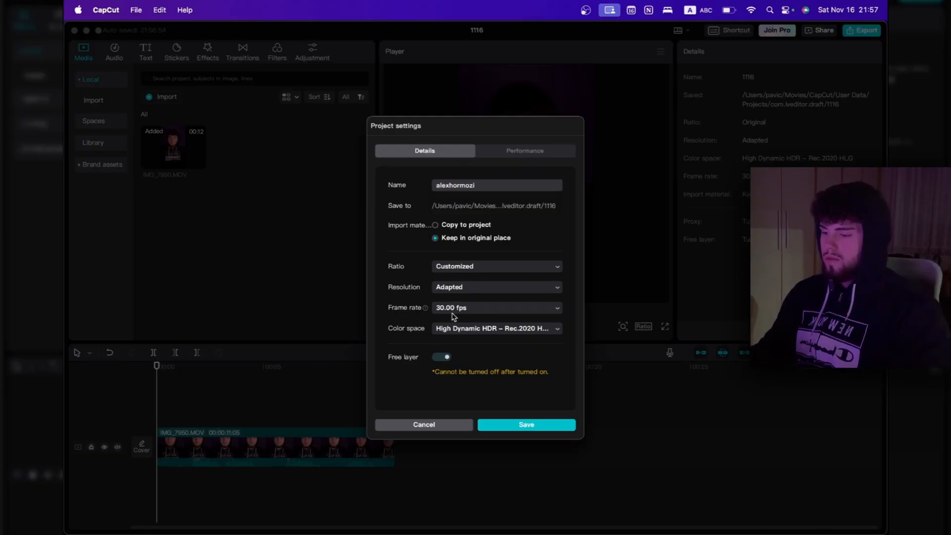
Set the project's frame rate to 24.00 fps and save the project settings
{"action": "left_click", "coordinate": [454, 312]}
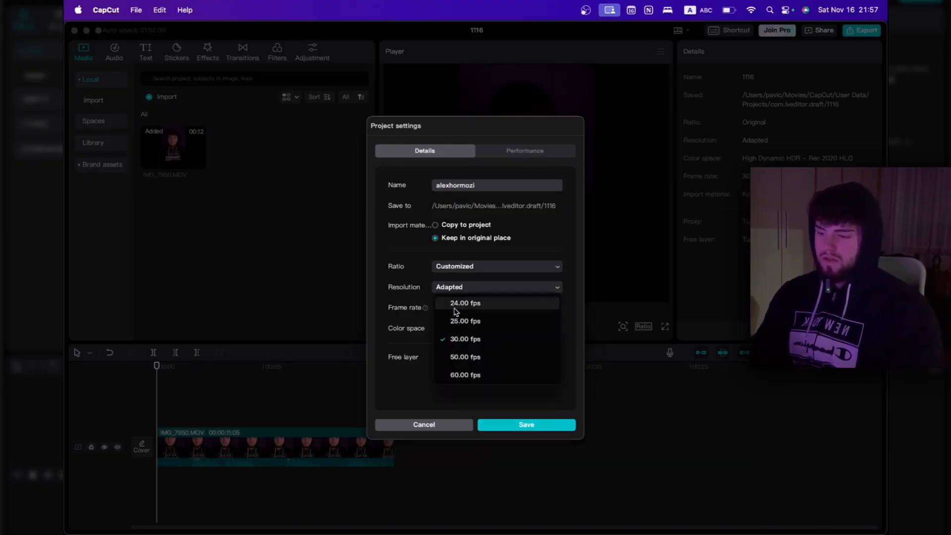
{"action": "left_click", "coordinate": [454, 311]}
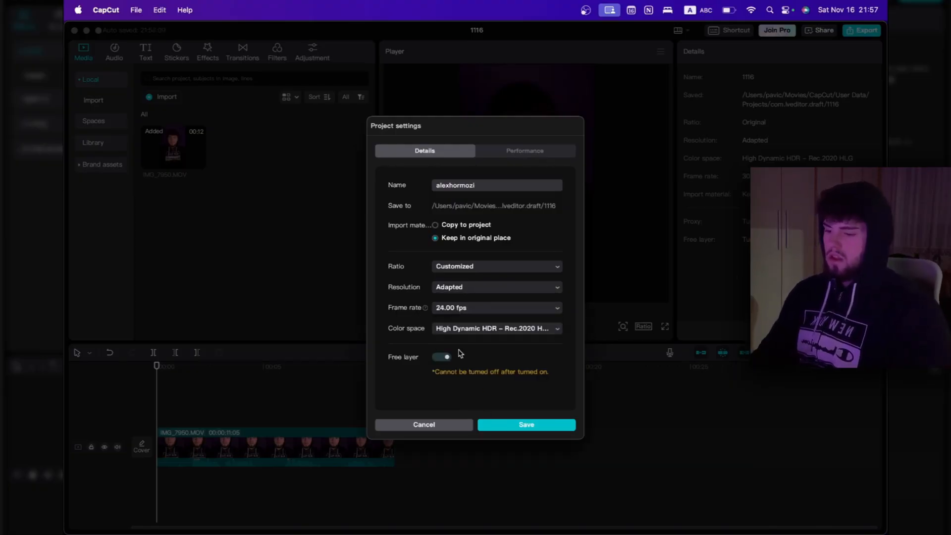
{"action": "left_click", "coordinate": [480, 424]}
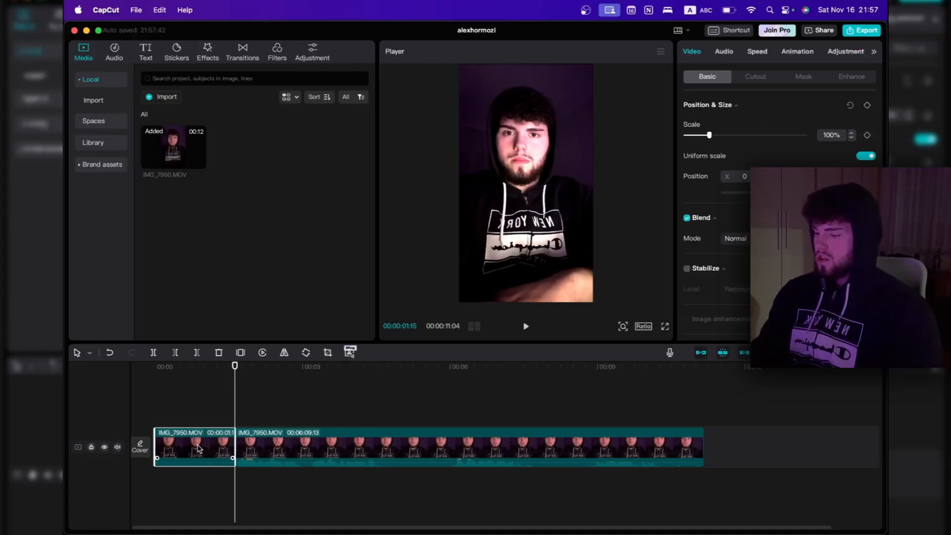
Split the IMG_7950.MOV footage around its unwanted opening and a short gap, and delete the cut-out pieces
{"action": "left_click", "coordinate": [229, 396]}
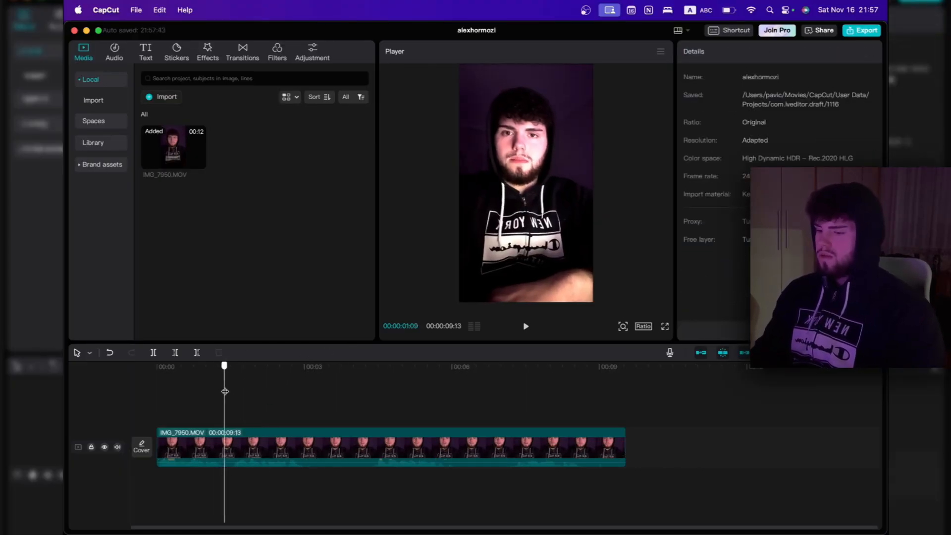
{"action": "left_click_drag", "start_coordinate": [229, 397], "coordinate": [232, 397]}
{"action": "key", "text": "super+b"}
{"action": "left_click_drag", "start_coordinate": [233, 397], "coordinate": [362, 382]}
{"action": "key", "text": "super+b"}
{"action": "left_click", "coordinate": [227, 447]}
{"action": "key", "text": "BackSpace"}
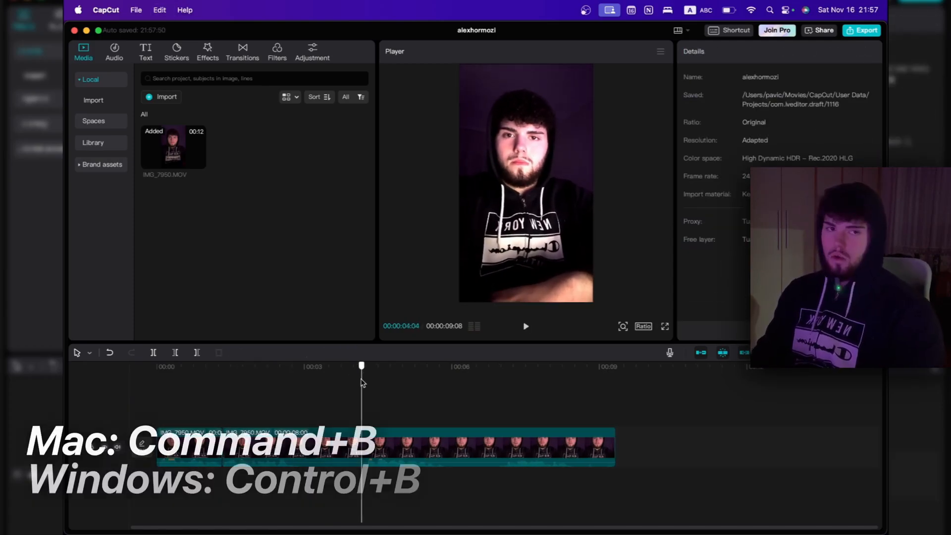
Split the remaining footage at about 00:00:04:04 and again earlier, and cut it down to four short clips
{"action": "key", "text": "super+b"}
{"action": "left_click_drag", "start_coordinate": [362, 382], "coordinate": [291, 384]}
{"action": "key", "text": "super+b"}
{"action": "right_click", "coordinate": [430, 446]}
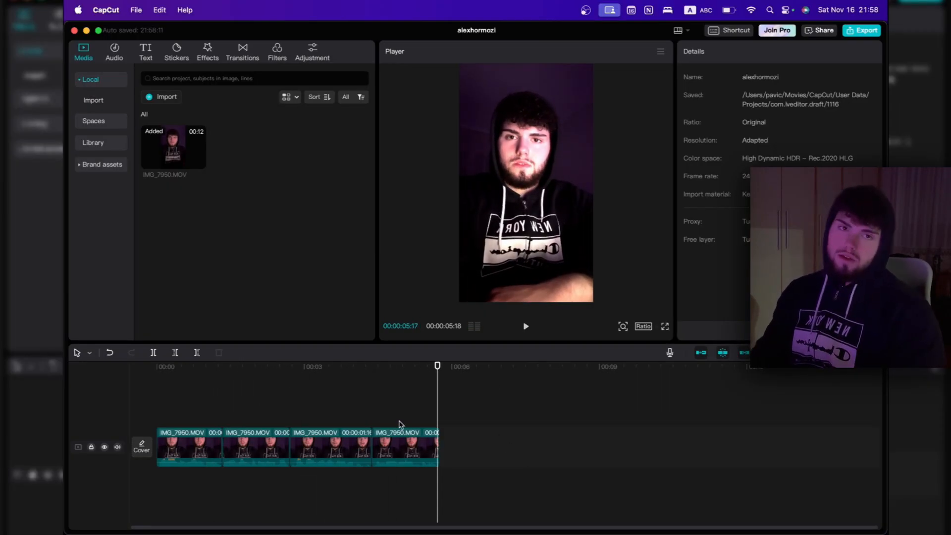
Add a default text at the start of the timeline and extend it to the end of the last video clip
{"action": "left_click", "coordinate": [146, 58]}
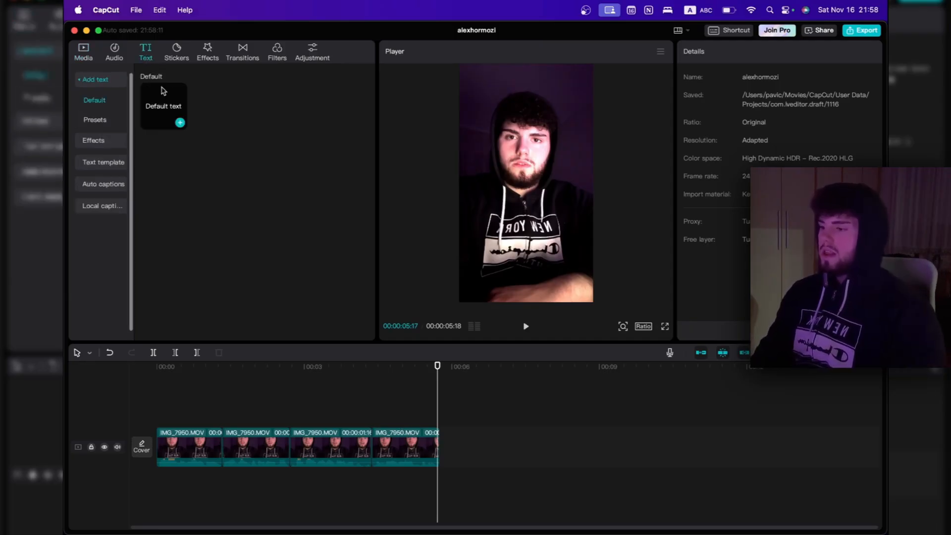
{"action": "left_click_drag", "start_coordinate": [159, 94], "coordinate": [162, 414]}
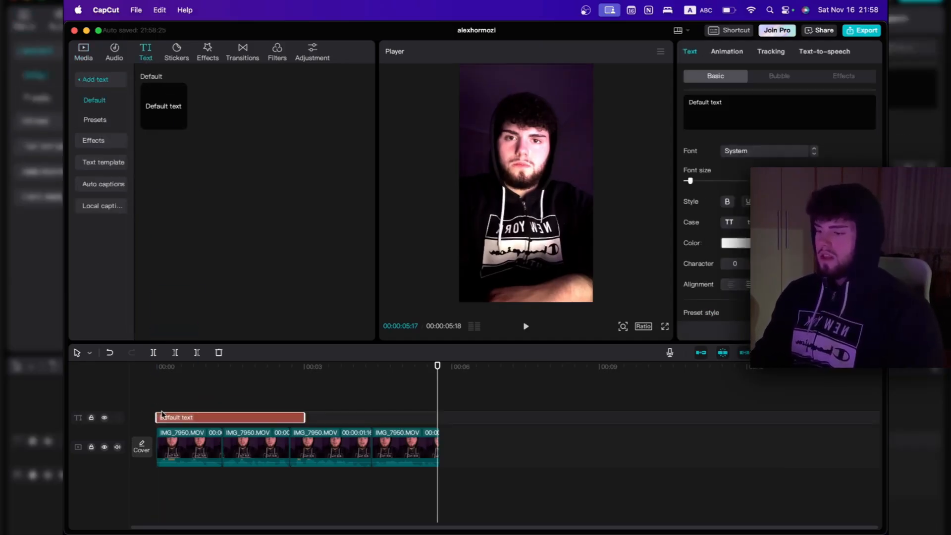
{"action": "left_click_drag", "start_coordinate": [303, 417], "coordinate": [438, 417]}
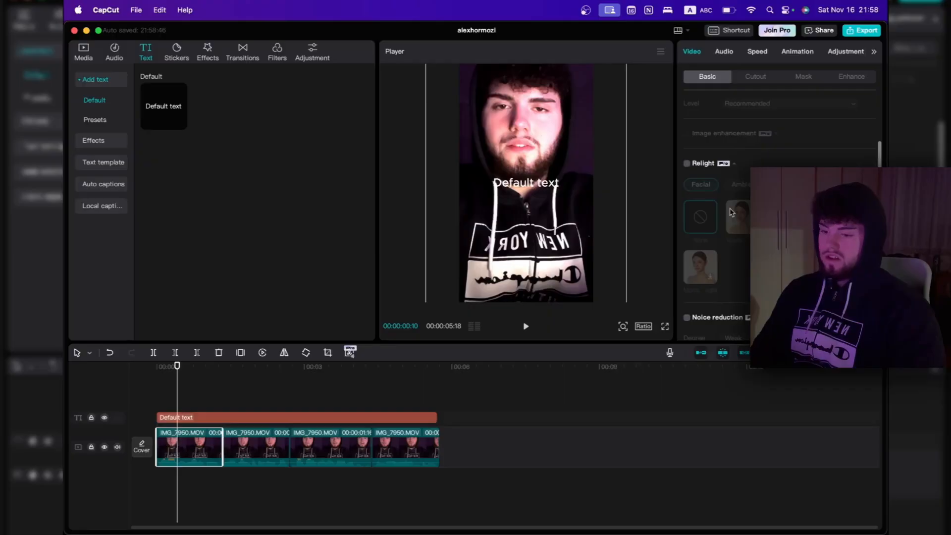
Try scaling the first video clip to 150% and shifting it down in the frame, and undo those changes
{"action": "scroll", "coordinate": [731, 212], "scroll_direction": "up", "scroll_amount": 5}
{"action": "scroll", "coordinate": [693, 222], "scroll_direction": "down", "scroll_amount": 1}
{"action": "scroll", "coordinate": [683, 234], "scroll_direction": "up", "scroll_amount": 1}
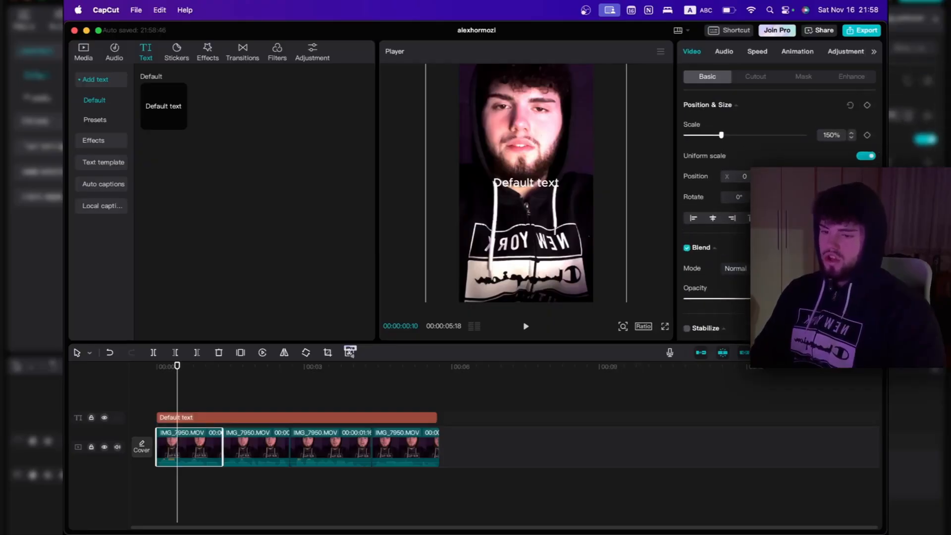
{"action": "left_click_drag", "start_coordinate": [597, 186], "coordinate": [602, 225]}
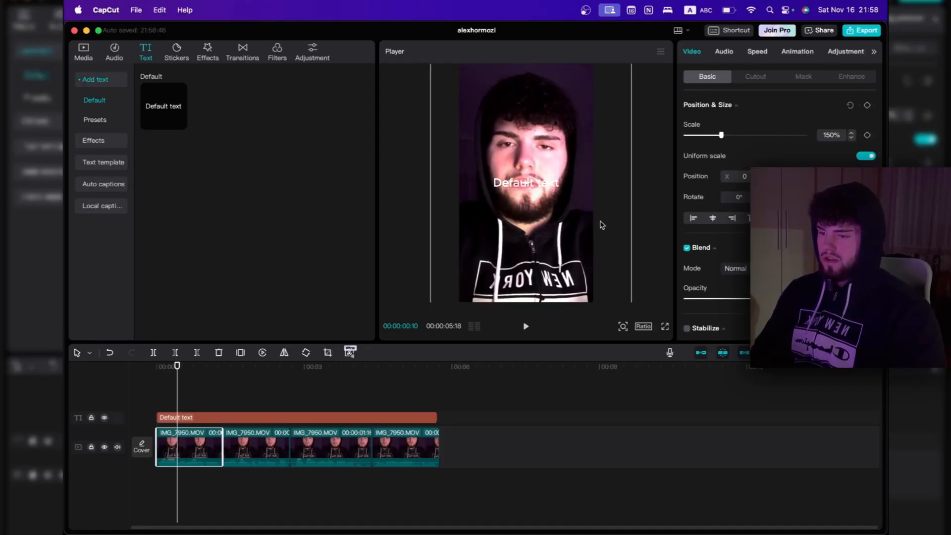
{"action": "right_click", "coordinate": [190, 448]}
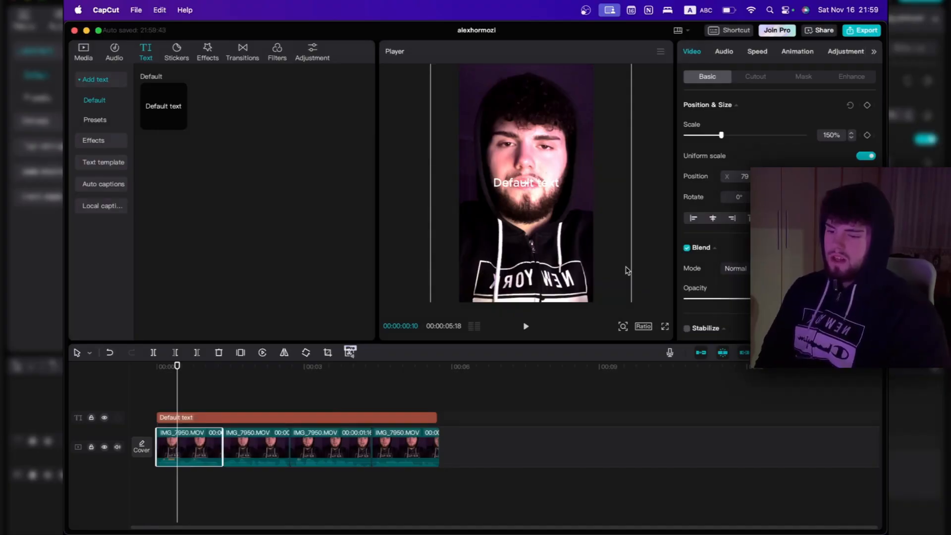
{"action": "left_click", "coordinate": [246, 451]}
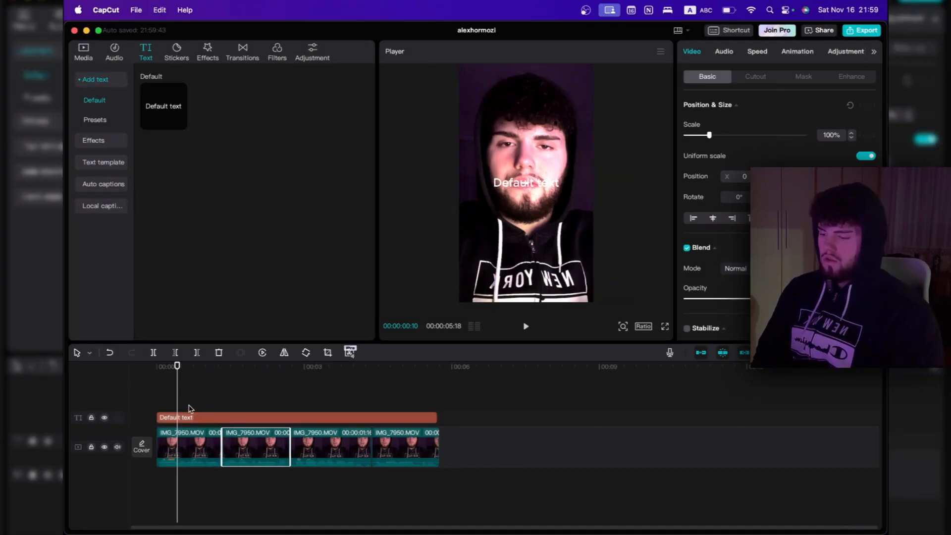
{"action": "key", "text": "super+z"}
{"action": "key", "text": "super+z"}
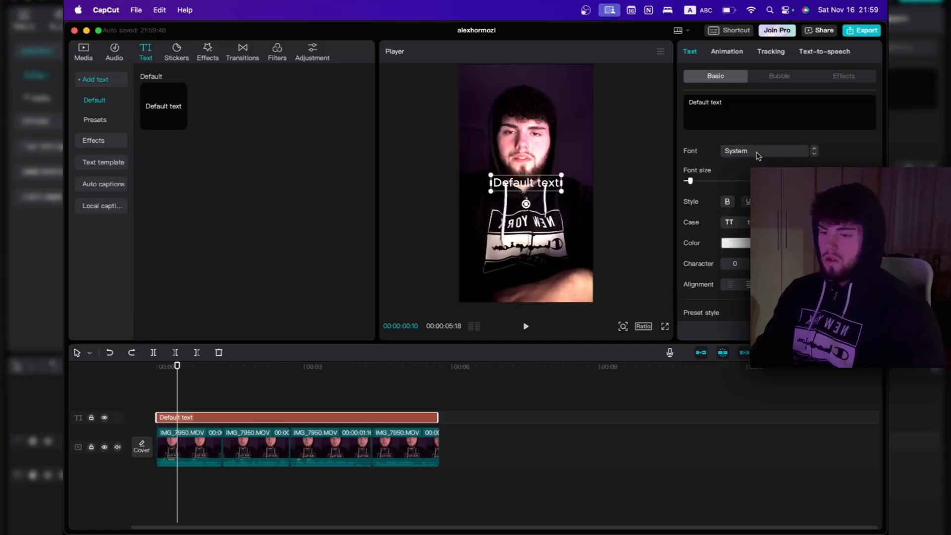
Switch to Safari, search the web for "the bold font" and open a result for it
{"action": "left_click", "coordinate": [758, 156]}
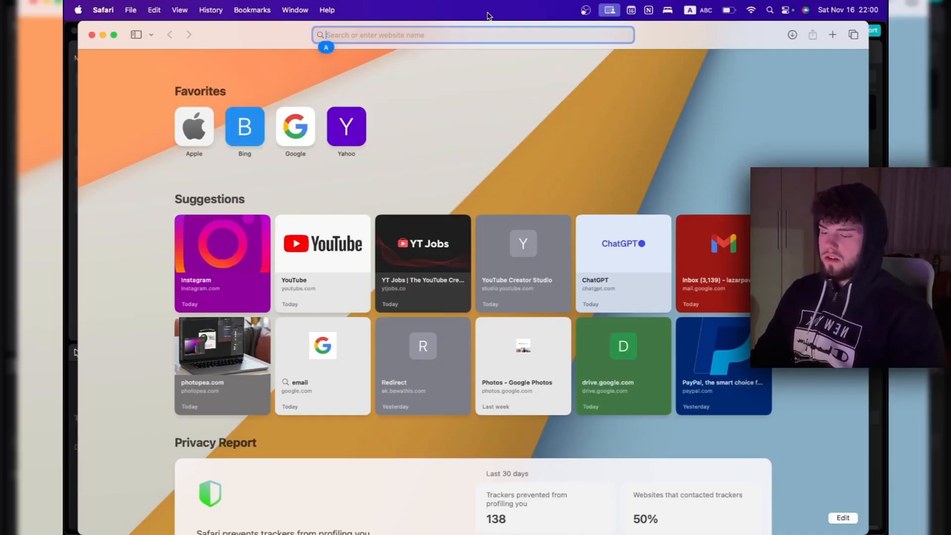
{"action": "type", "text": "the bold font"}
{"action": "key", "text": "Return"}
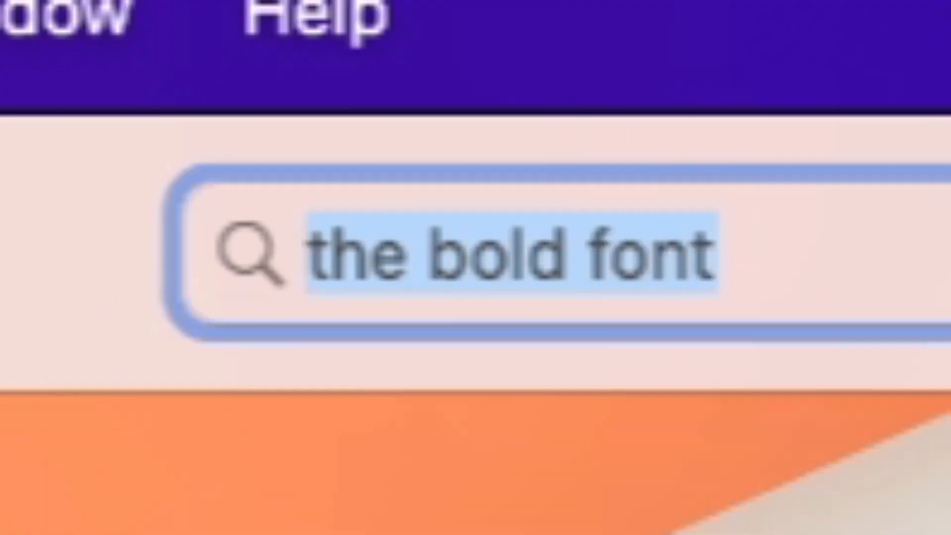
{"action": "left_click", "coordinate": [253, 169]}
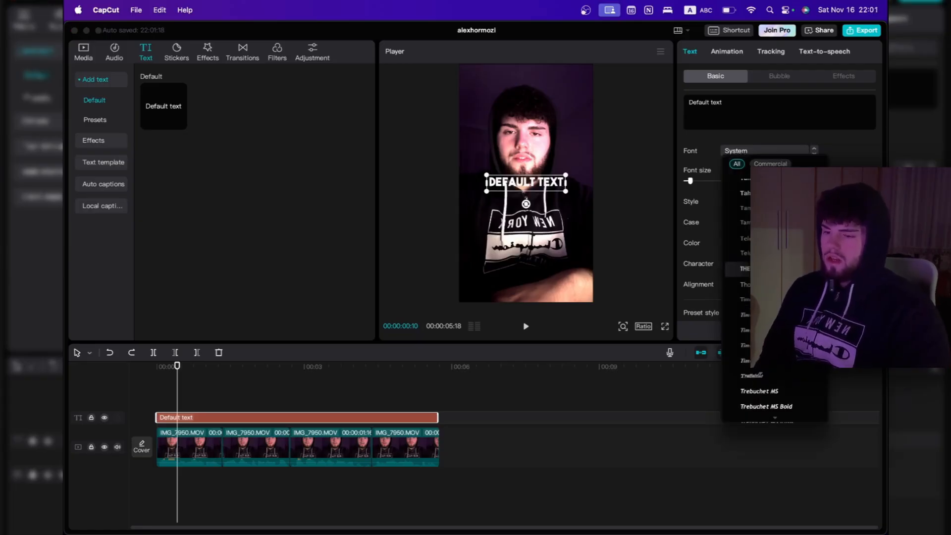
Apply The Bold Font to the default text in CapCut and move the text slightly lower, onto the chest
{"action": "left_click", "coordinate": [766, 269]}
{"action": "left_click_drag", "start_coordinate": [541, 185], "coordinate": [512, 210]}
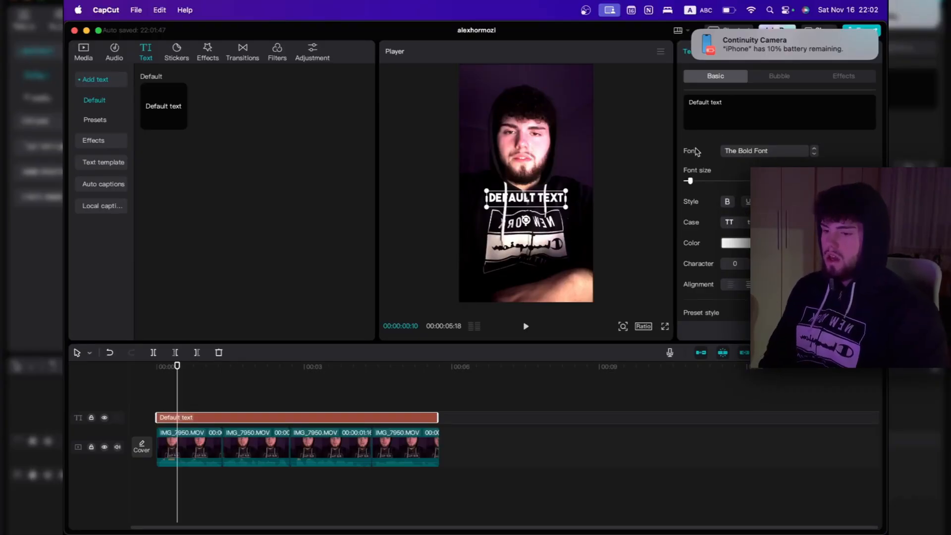
Add a black stroke with a thickness of 54 to the text
{"action": "scroll", "coordinate": [692, 275], "scroll_direction": "down", "scroll_amount": 5}
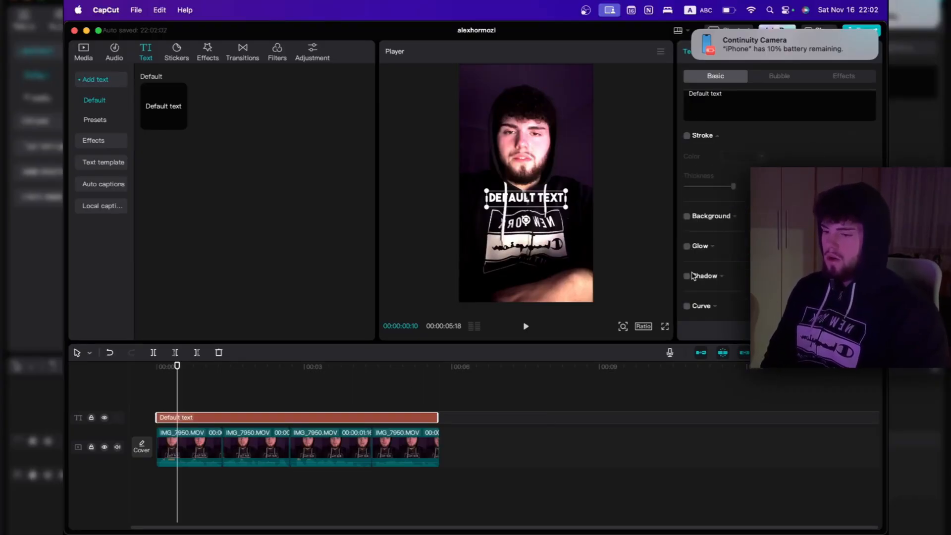
{"action": "left_click", "coordinate": [686, 136]}
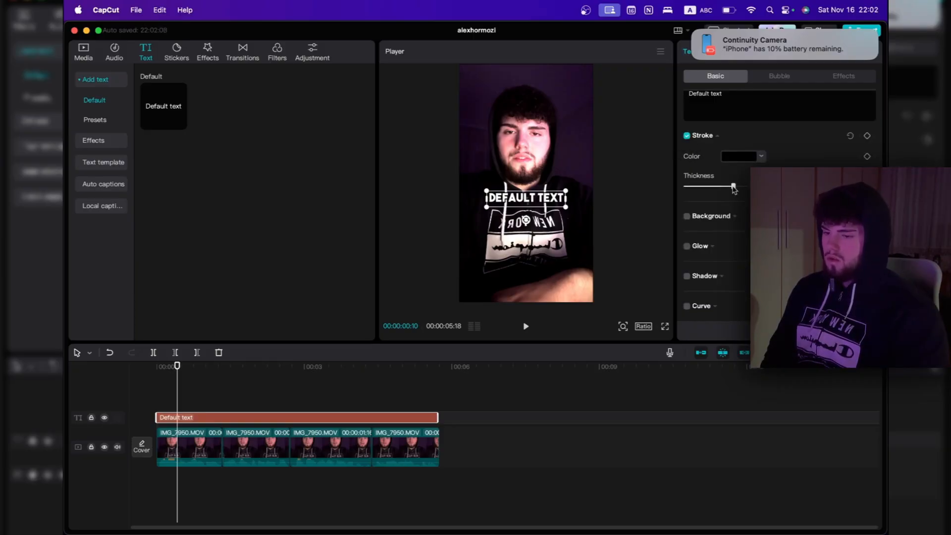
{"action": "left_click_drag", "start_coordinate": [733, 187], "coordinate": [750, 186]}
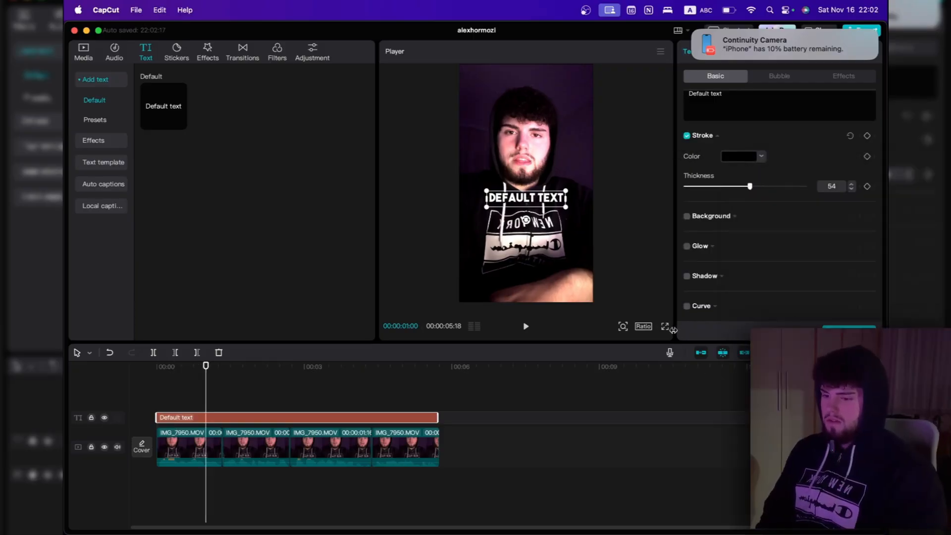
Check the stroked text in a full-screen preview and turn on a black shadow for it
{"action": "left_click", "coordinate": [664, 326]}
{"action": "key", "text": "Escape"}
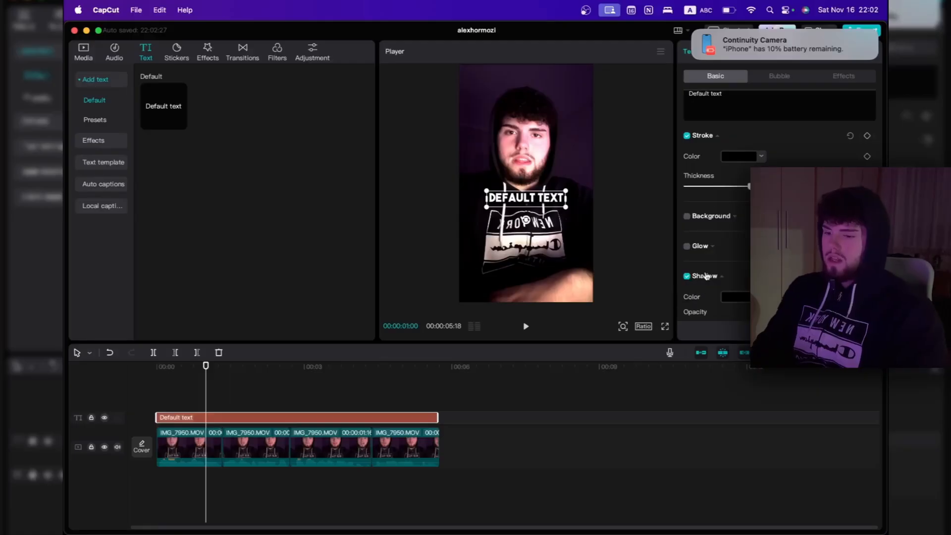
{"action": "scroll", "coordinate": [725, 277], "scroll_direction": "down", "scroll_amount": 2}
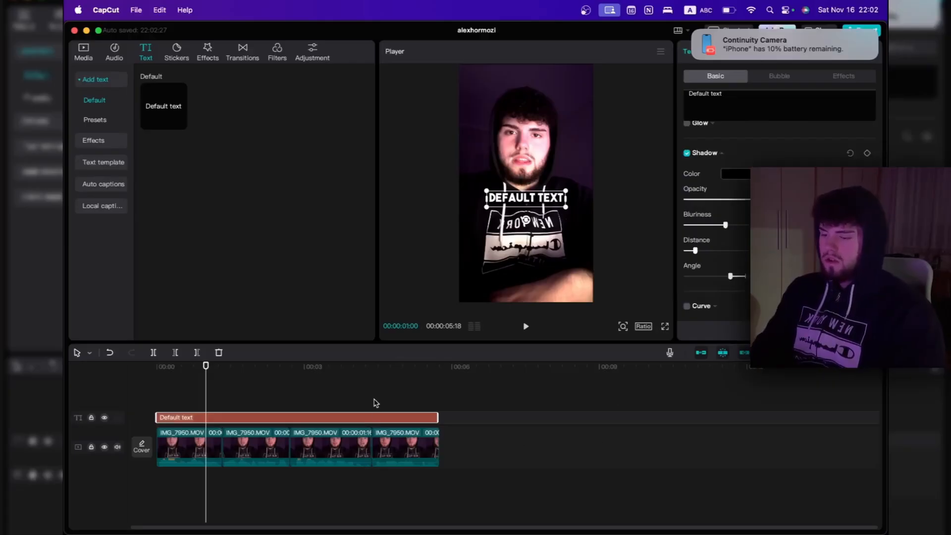
Split the text at each video cut so that every one of the four clips has its own text segment
{"action": "left_click", "coordinate": [166, 379]}
{"action": "left_click_drag", "start_coordinate": [165, 379], "coordinate": [218, 394]}
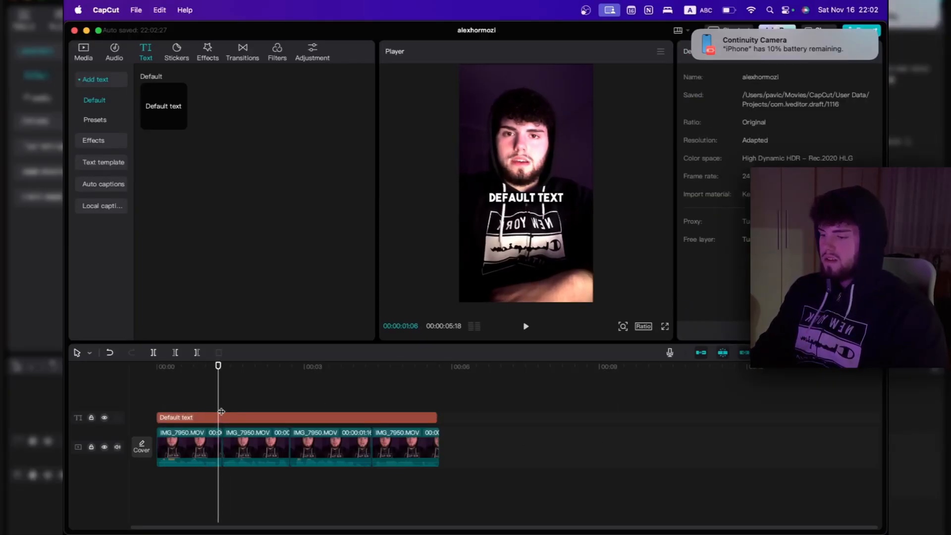
{"action": "left_click", "coordinate": [222, 416]}
{"action": "key", "text": "super+b"}
{"action": "left_click", "coordinate": [294, 373]}
{"action": "left_click_drag", "start_coordinate": [293, 372], "coordinate": [291, 376]}
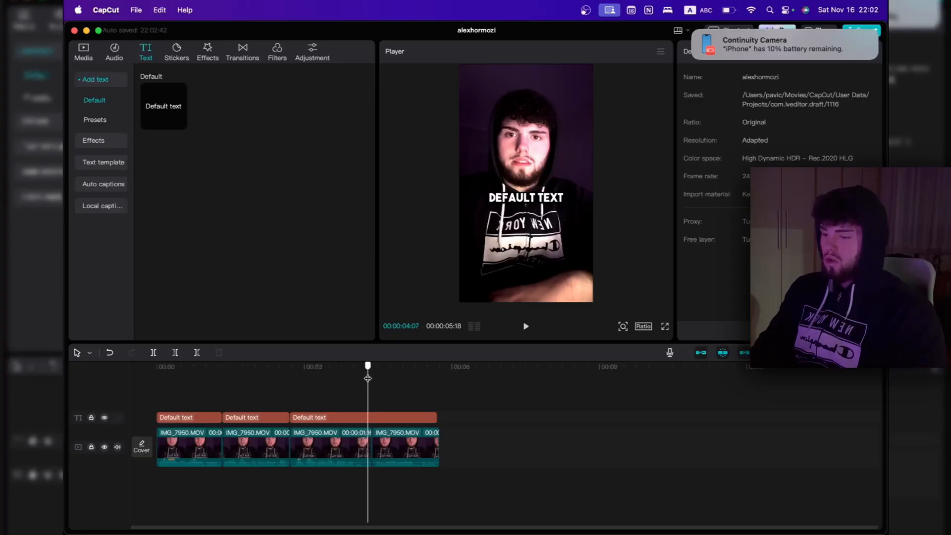
{"action": "left_click_drag", "start_coordinate": [365, 380], "coordinate": [370, 380]}
{"action": "left_click", "coordinate": [364, 414]}
{"action": "key", "text": "super+b"}
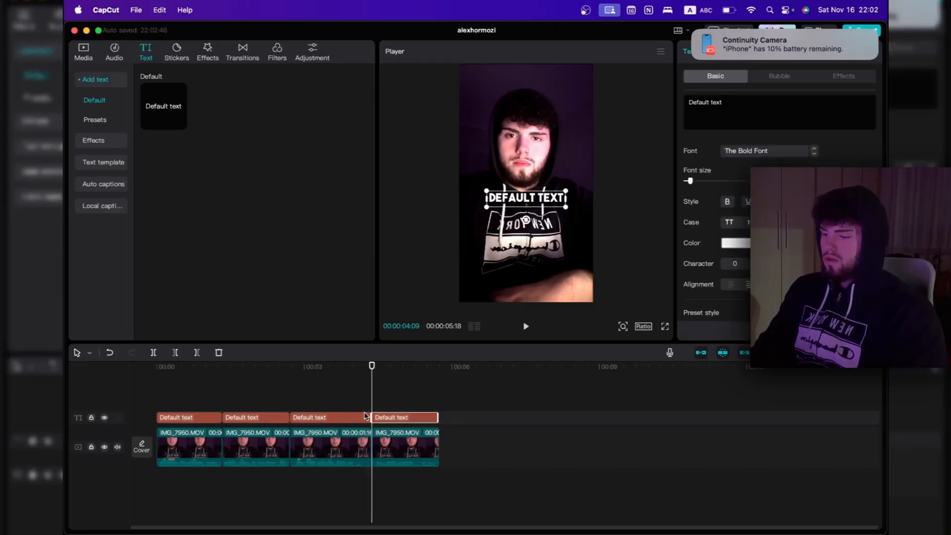
Replace the first text segment's wording with "i love video" and "editing" on two lines
{"action": "left_click", "coordinate": [169, 372]}
{"action": "key", "text": "XF86AudioMute"}
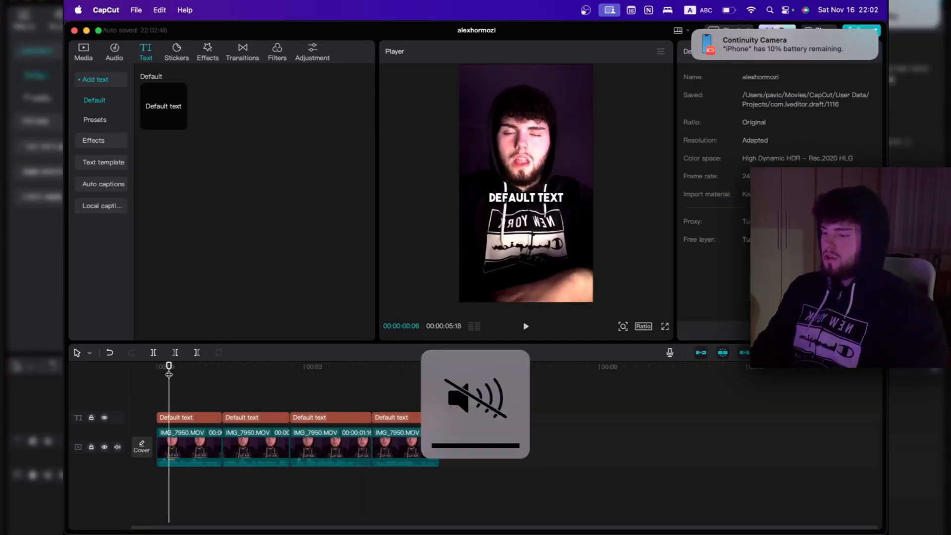
{"action": "left_click", "coordinate": [179, 420]}
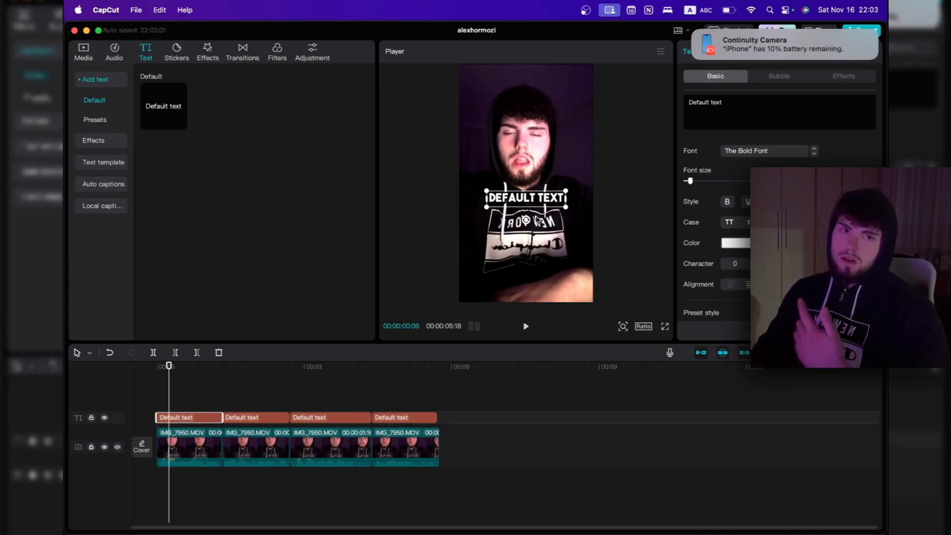
{"action": "type", "text": "i love video"}
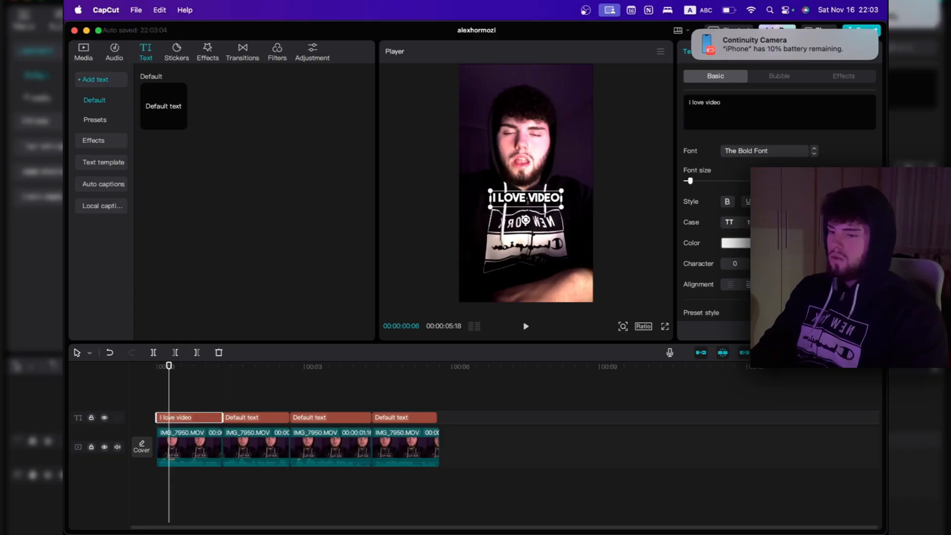
{"action": "key", "text": "Return"}
{"action": "type", "text": "editing"}
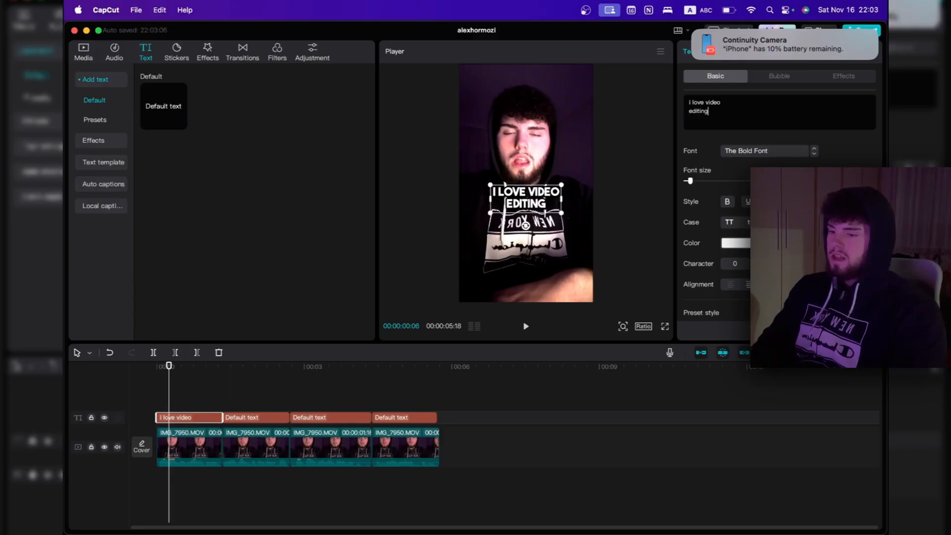
Move the first caption slightly lower in the frame and increase its font size a little
{"action": "mouse_move", "coordinate": [535, 217]}
{"action": "left_mouse_down"}
{"action": "mouse_move", "coordinate": [529, 227]}
{"action": "mouse_move", "coordinate": [536, 211]}
{"action": "left_mouse_up"}
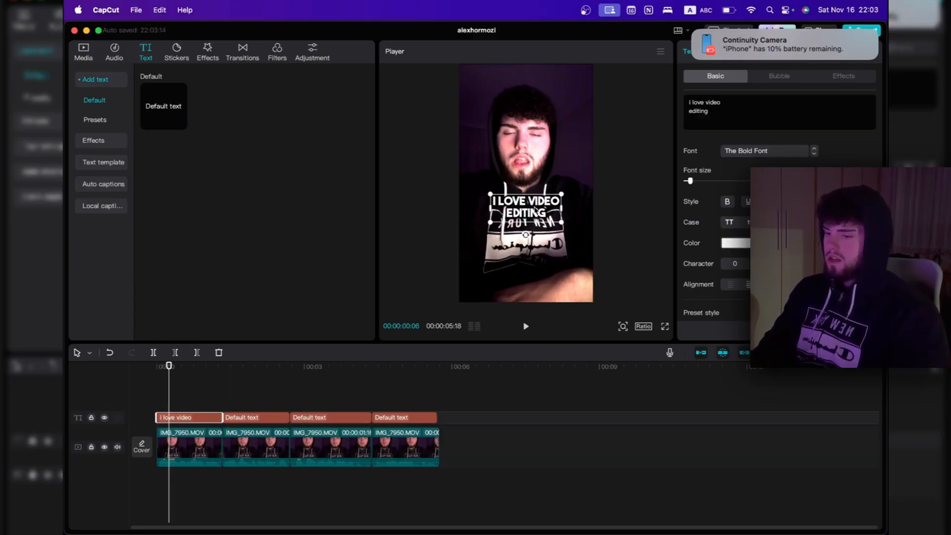
{"action": "key", "text": "Left"}
{"action": "key", "text": "Left"}
{"action": "left_click_drag", "start_coordinate": [690, 181], "coordinate": [693, 181]}
{"action": "left_click", "coordinate": [607, 232]}
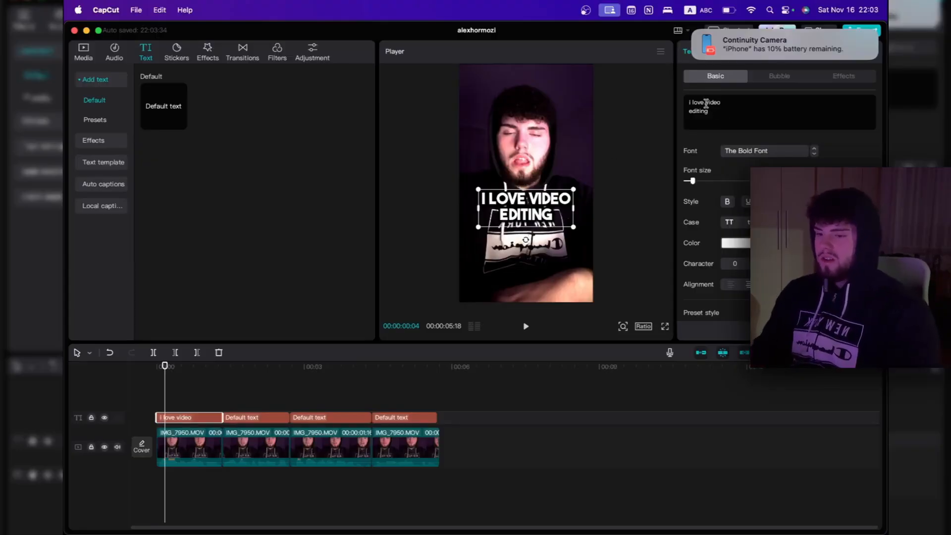
Colour only the word "love" in the first caption bright green
{"action": "double_click", "coordinate": [698, 102]}
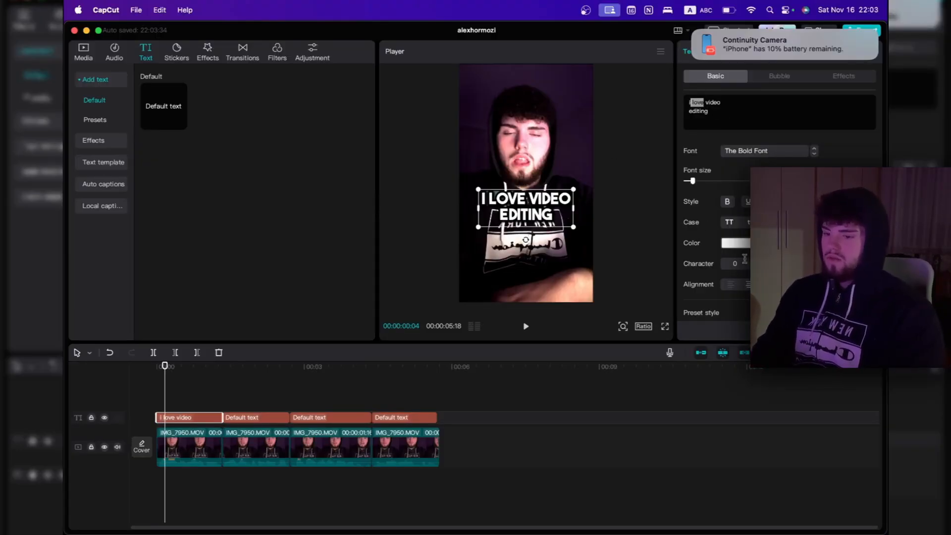
{"action": "left_click", "coordinate": [737, 243]}
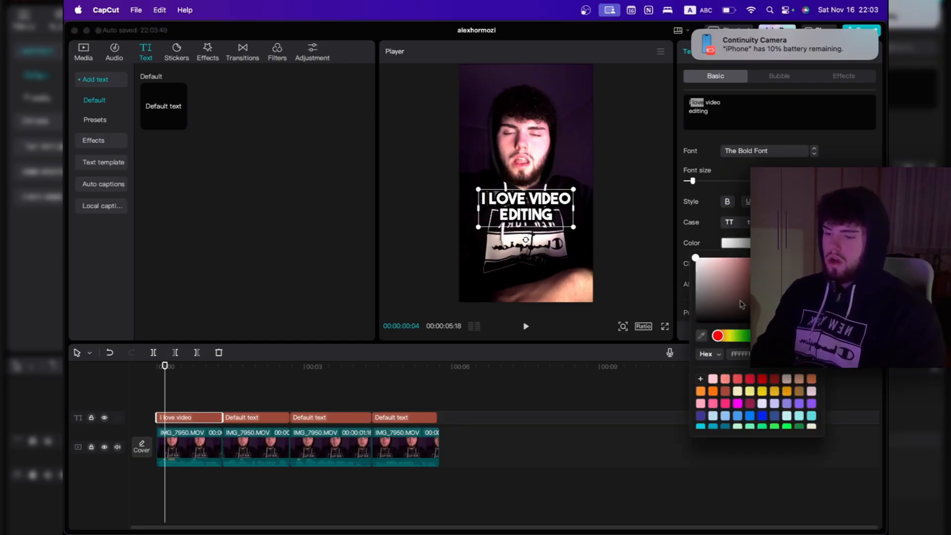
{"action": "scroll", "coordinate": [788, 399], "scroll_direction": "down", "scroll_amount": 2}
{"action": "left_click", "coordinate": [787, 398]}
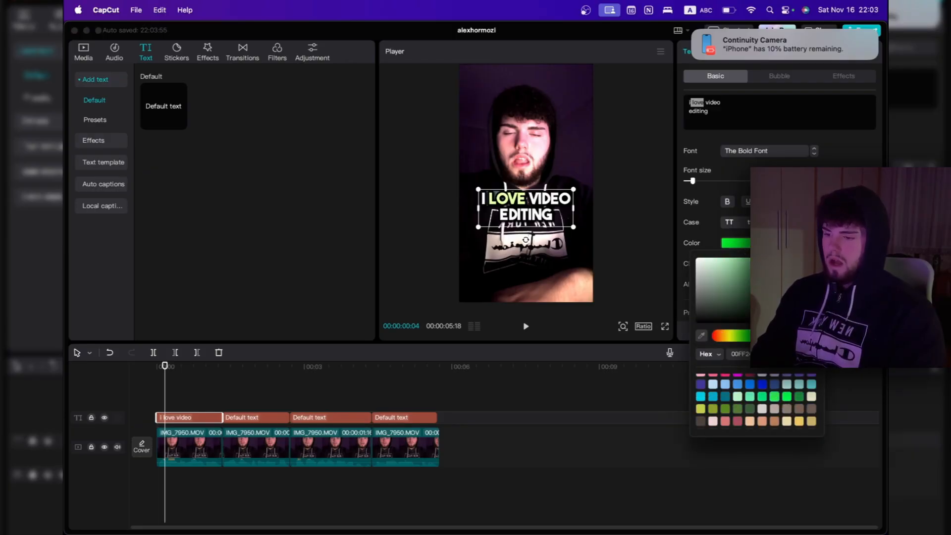
Colour only the word "video" in the first caption yellow and return the playhead to the start
{"action": "left_click", "coordinate": [693, 226]}
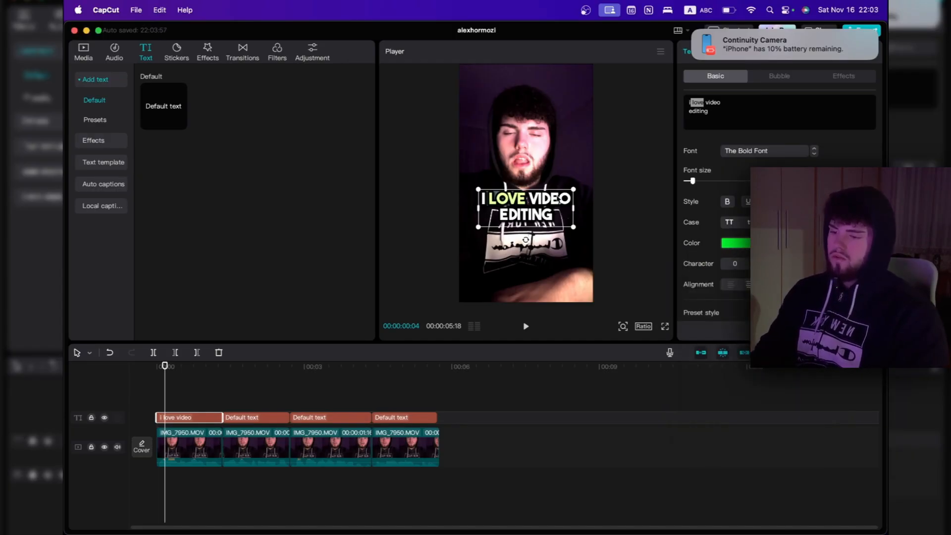
{"action": "double_click", "coordinate": [713, 102]}
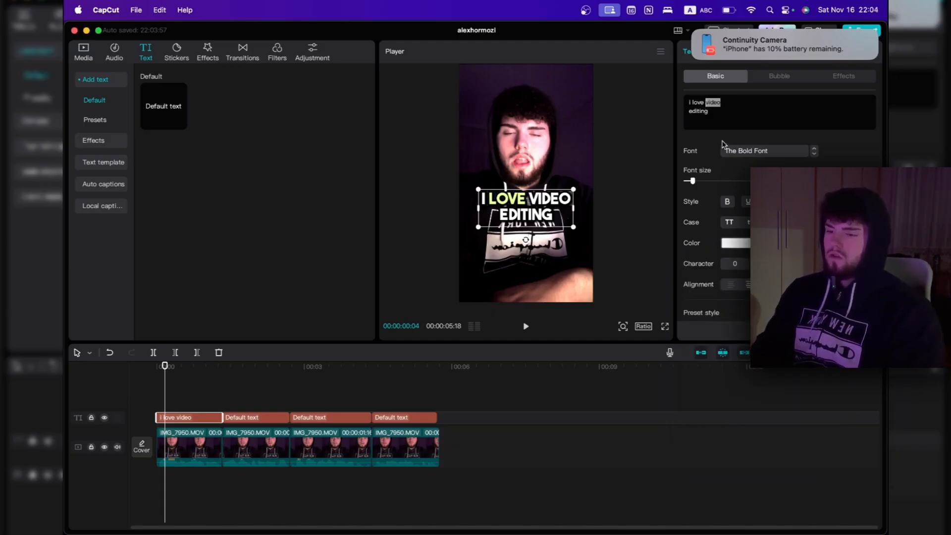
{"action": "left_click", "coordinate": [727, 244]}
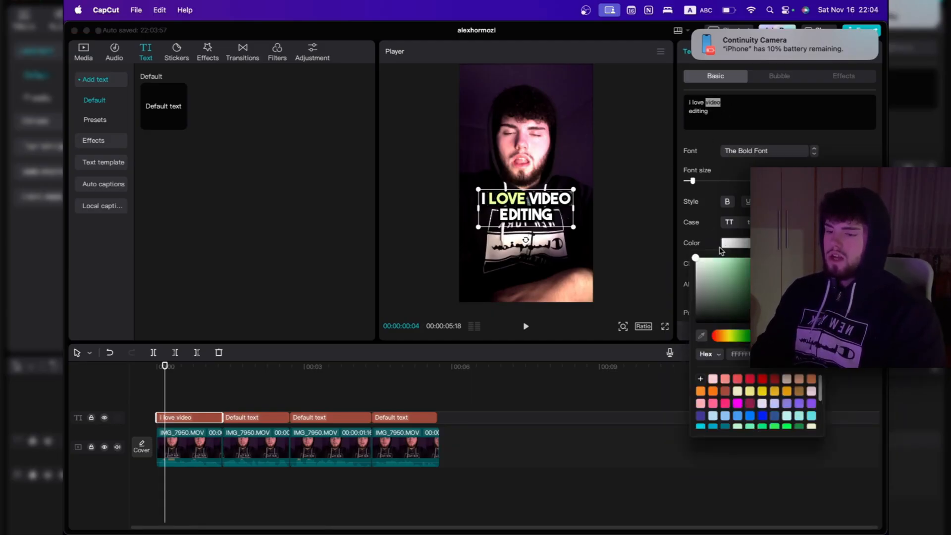
{"action": "left_click", "coordinate": [732, 341]}
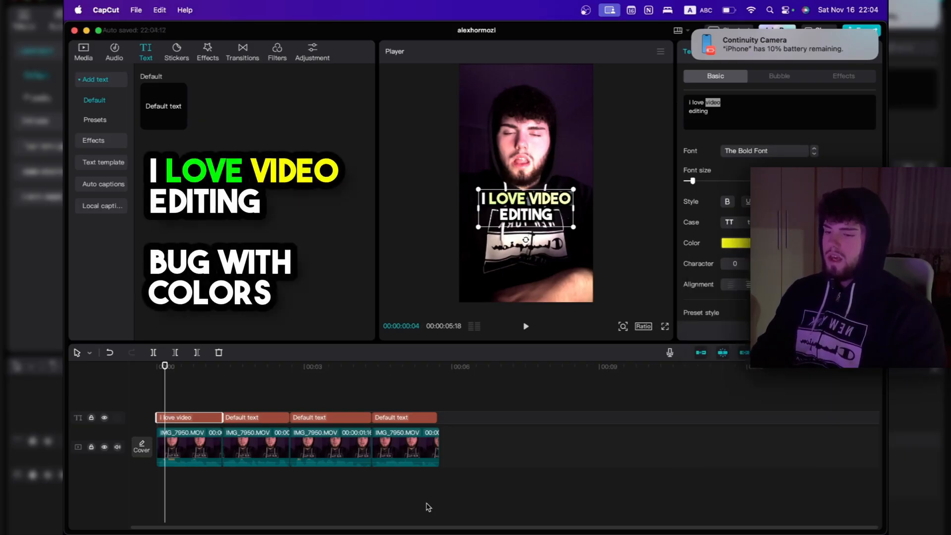
{"action": "left_click", "coordinate": [425, 505]}
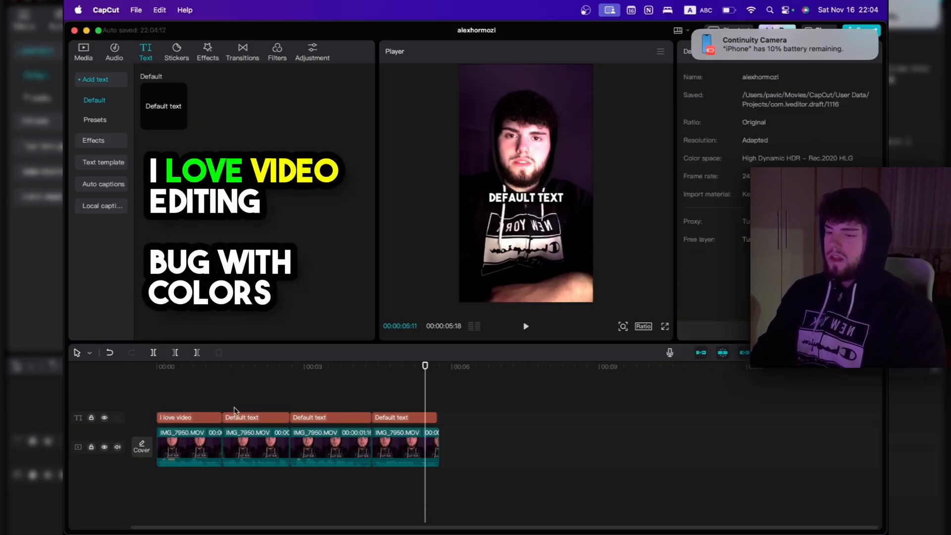
{"action": "left_click_drag", "start_coordinate": [195, 373], "coordinate": [173, 391]}
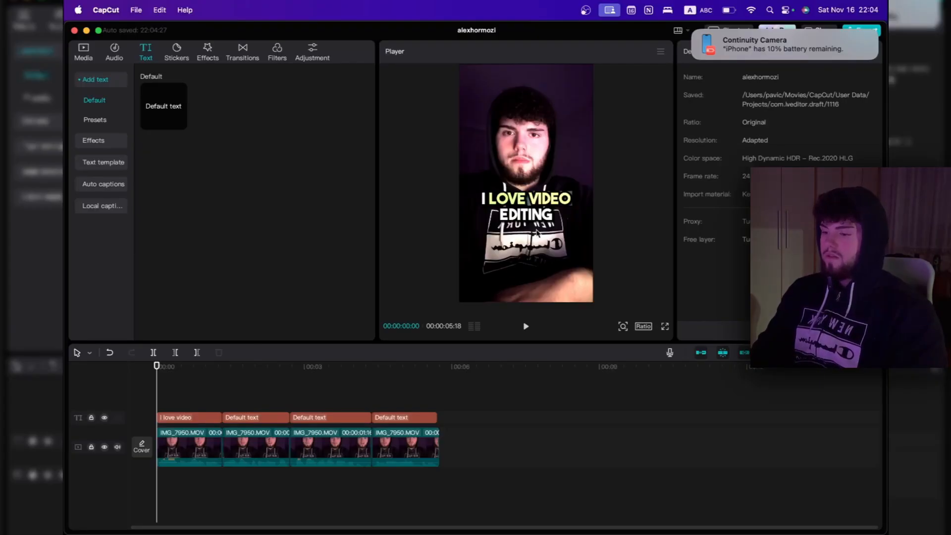
Open the Emoji & Symbols picker
{"action": "mouse_move", "coordinate": [442, 533]}
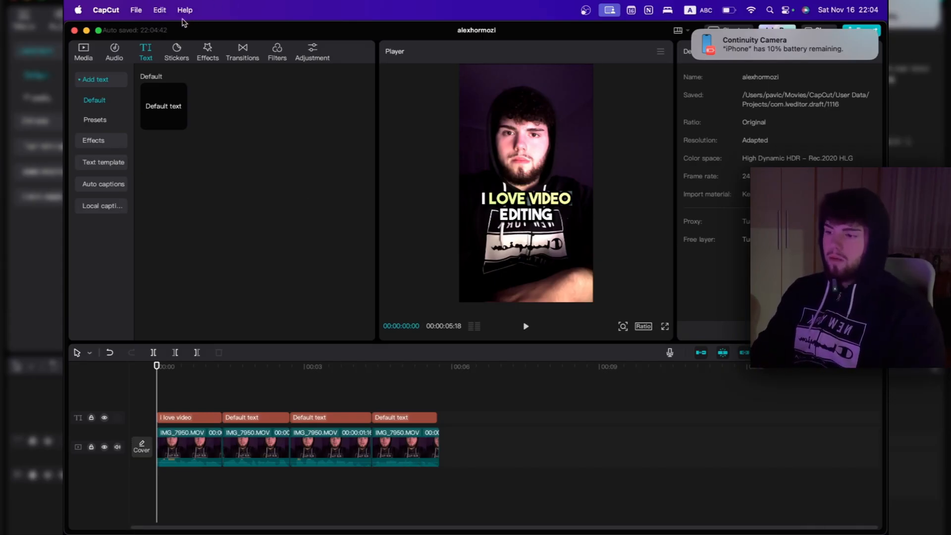
{"action": "left_click", "coordinate": [161, 10]}
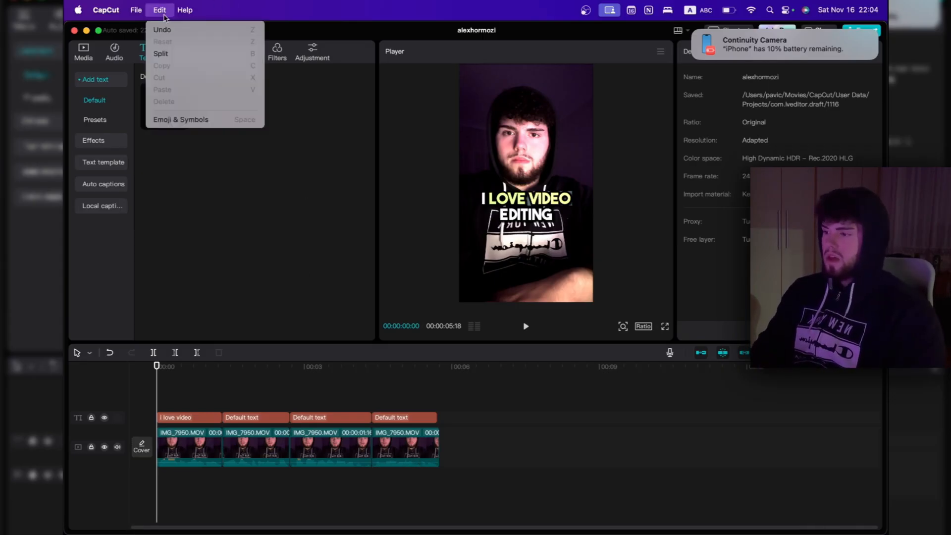
{"action": "left_click", "coordinate": [166, 121]}
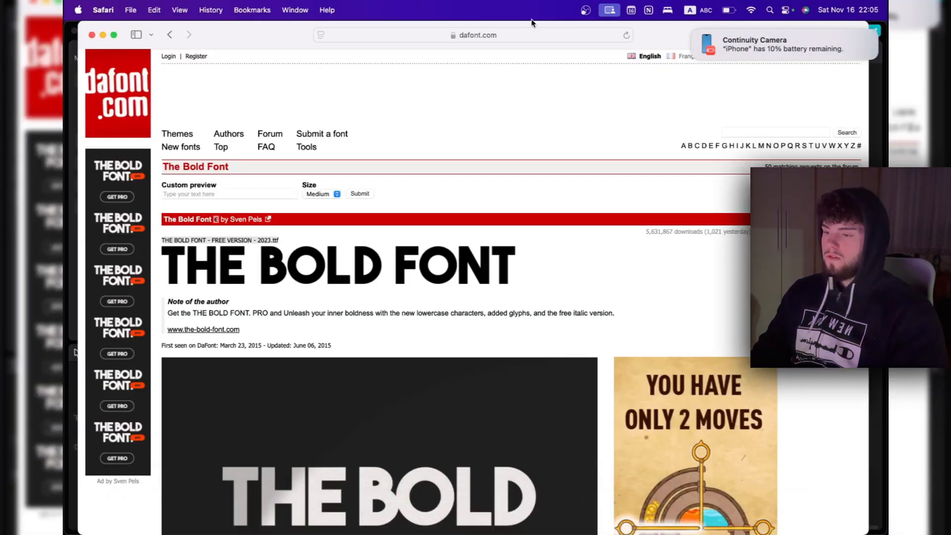
Switch to Safari and search Google Images for "video emoji png"
{"action": "left_click", "coordinate": [519, 40]}
{"action": "type", "text": "video"}
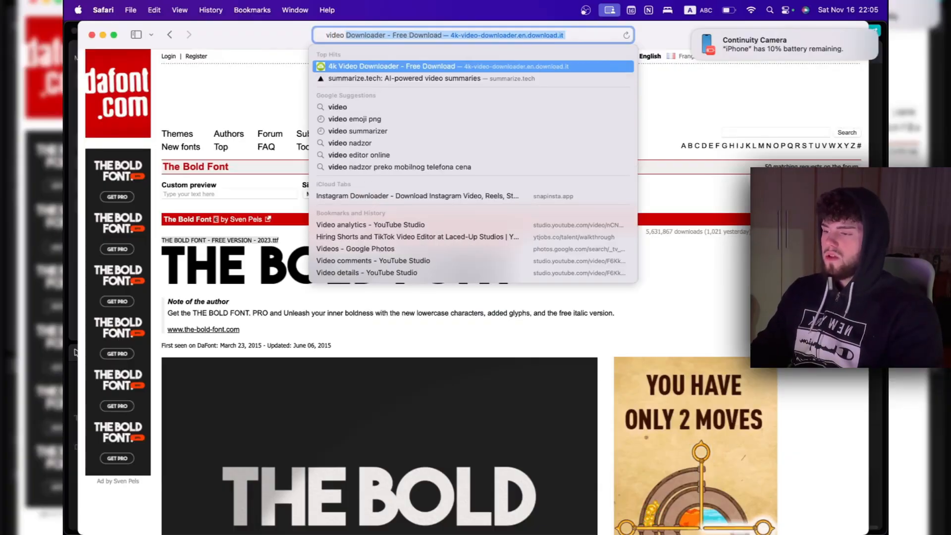
{"action": "type", "text": " emoji png"}
{"action": "key", "text": "Return"}
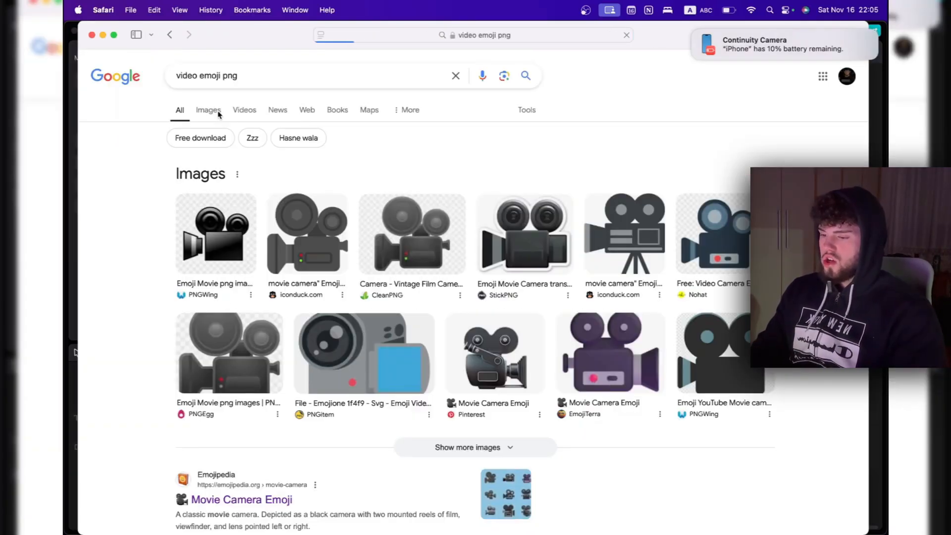
{"action": "left_click", "coordinate": [219, 114]}
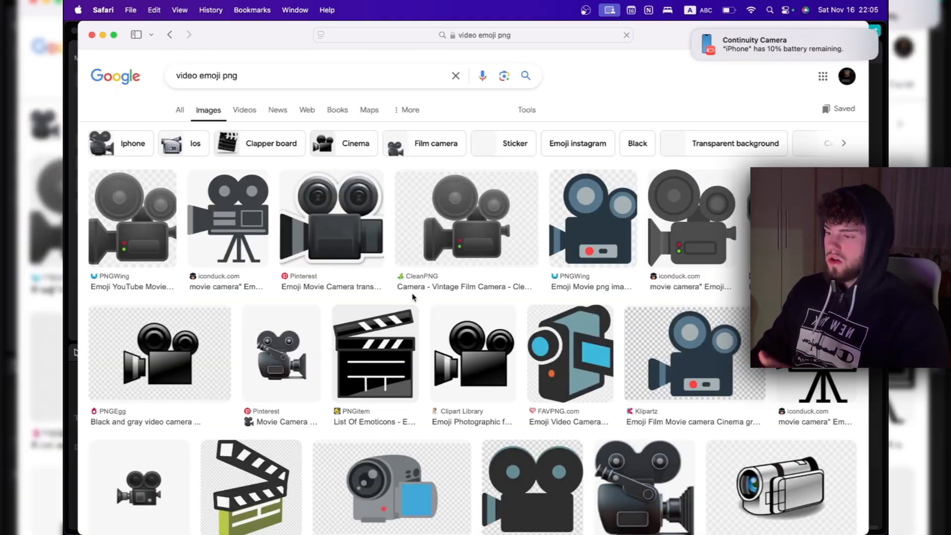
Save the Movie Camera Emoji image from the Pinterest result to the Downloads folder
{"action": "left_click", "coordinate": [270, 366]}
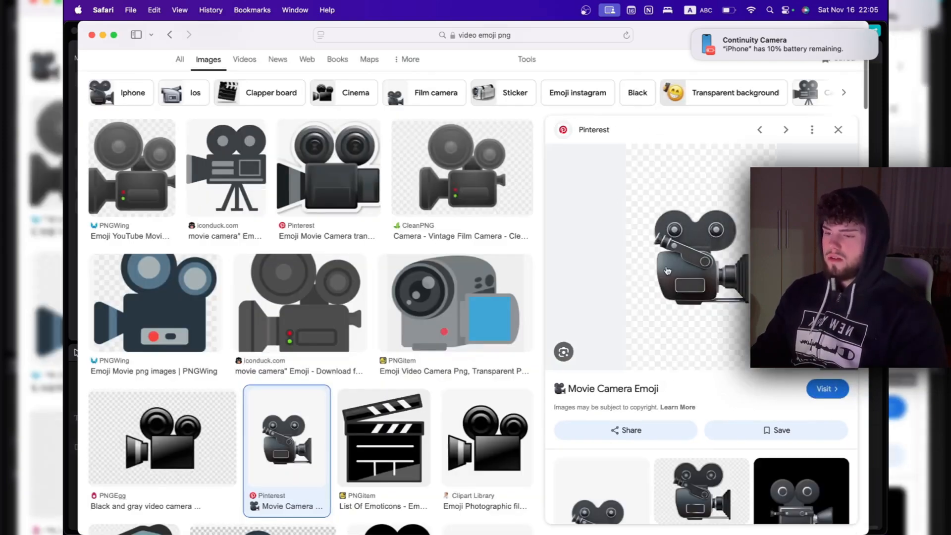
{"action": "right_click", "coordinate": [684, 305]}
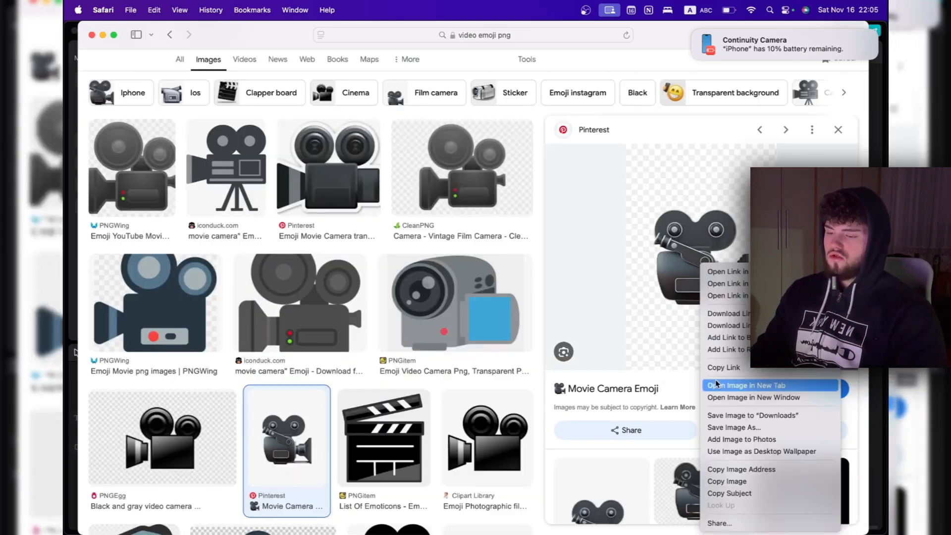
{"action": "left_click", "coordinate": [719, 415]}
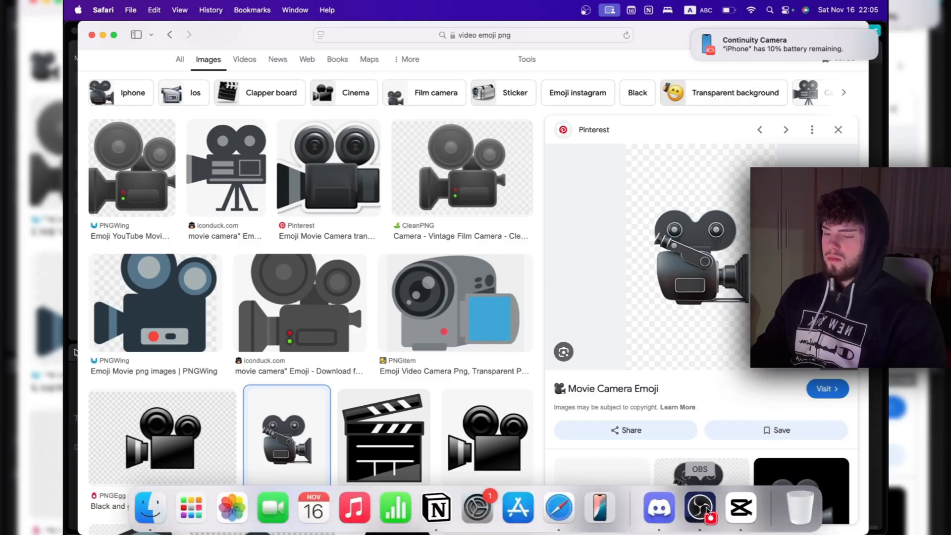
Switch to CapCut and import the downloaded movie camera PNG into the project media
{"action": "left_click", "coordinate": [703, 512]}
{"action": "left_click", "coordinate": [84, 49]}
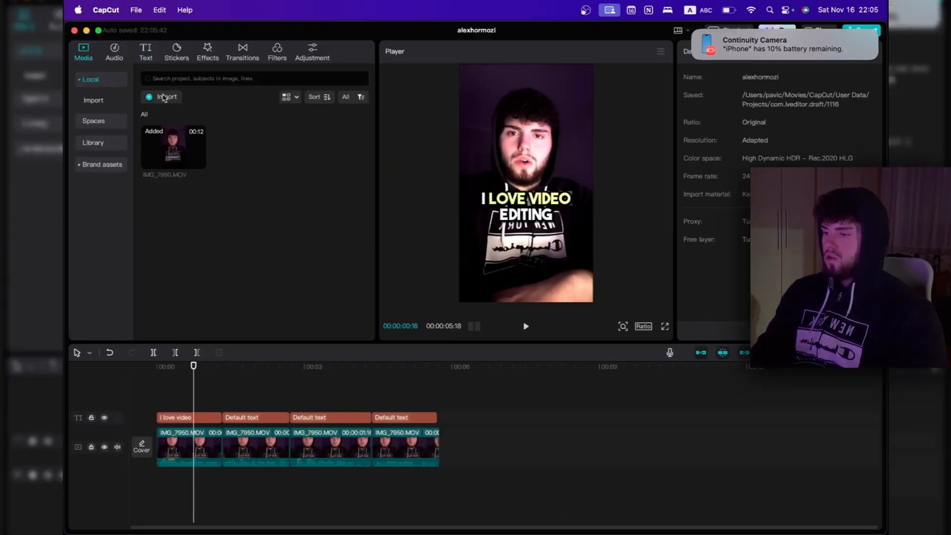
{"action": "double_click", "coordinate": [400, 240]}
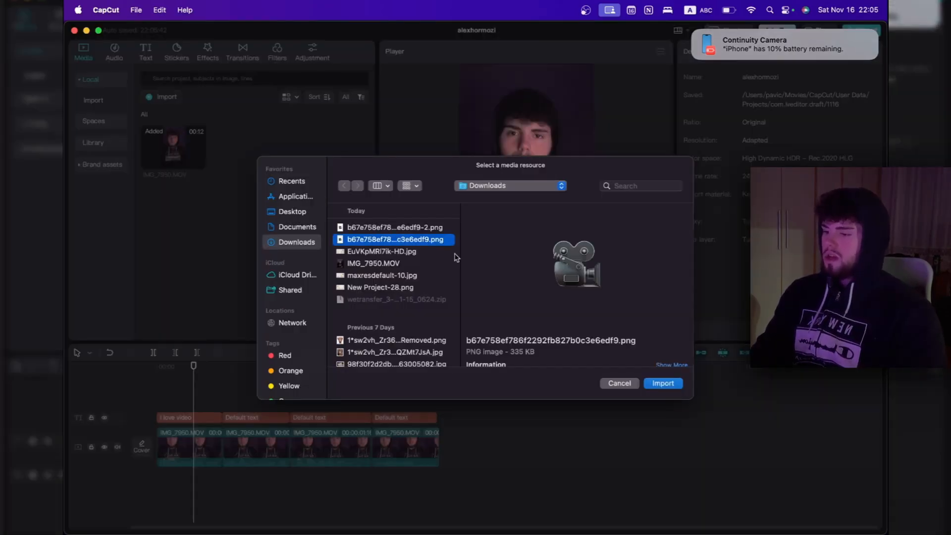
Place the camera image above the captions at the start, adapting its colour space, and trim it to the first clip's end
{"action": "left_click_drag", "start_coordinate": [251, 153], "coordinate": [200, 404]}
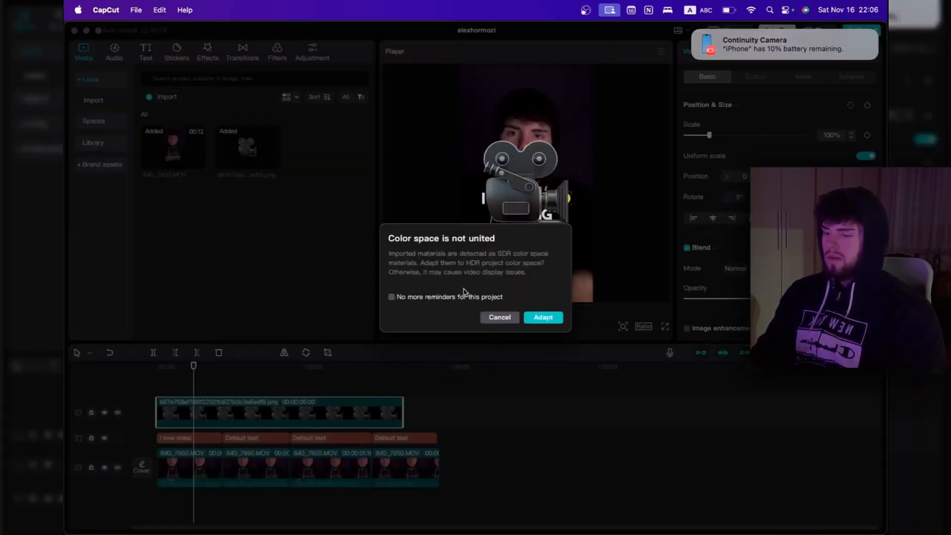
{"action": "left_click", "coordinate": [542, 319]}
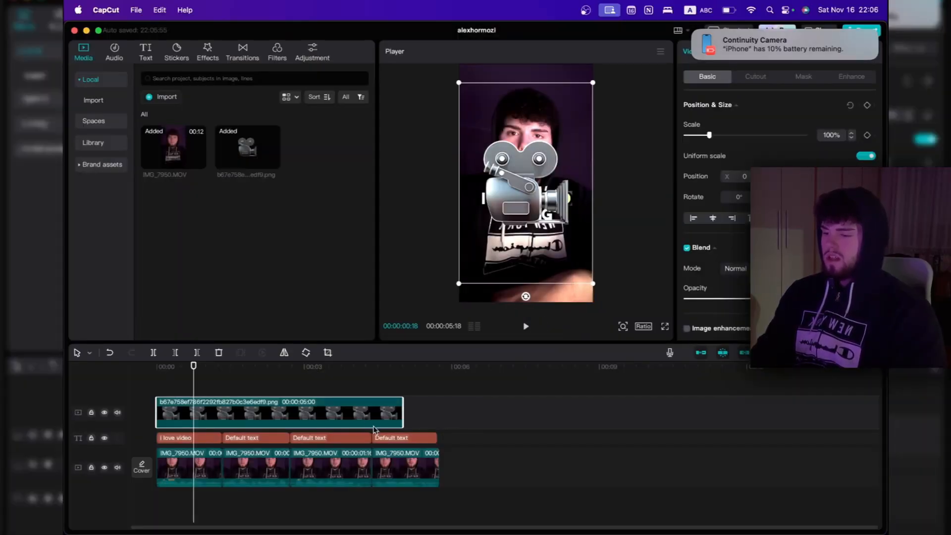
{"action": "left_click_drag", "start_coordinate": [403, 421], "coordinate": [222, 417]}
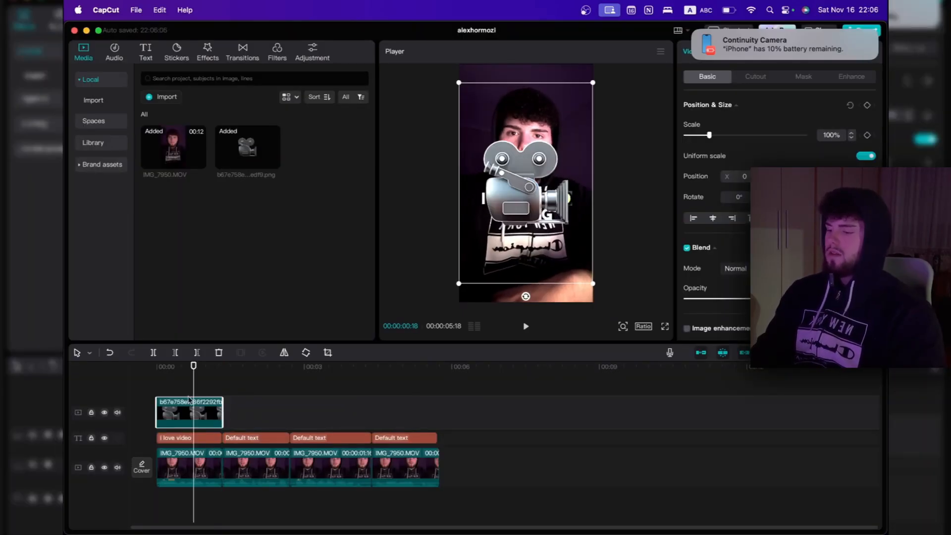
Scale the camera image to 20% and position it centred just below the first caption
{"action": "left_click_drag", "start_coordinate": [709, 135], "coordinate": [692, 137]}
{"action": "left_click_drag", "start_coordinate": [540, 158], "coordinate": [529, 256]}
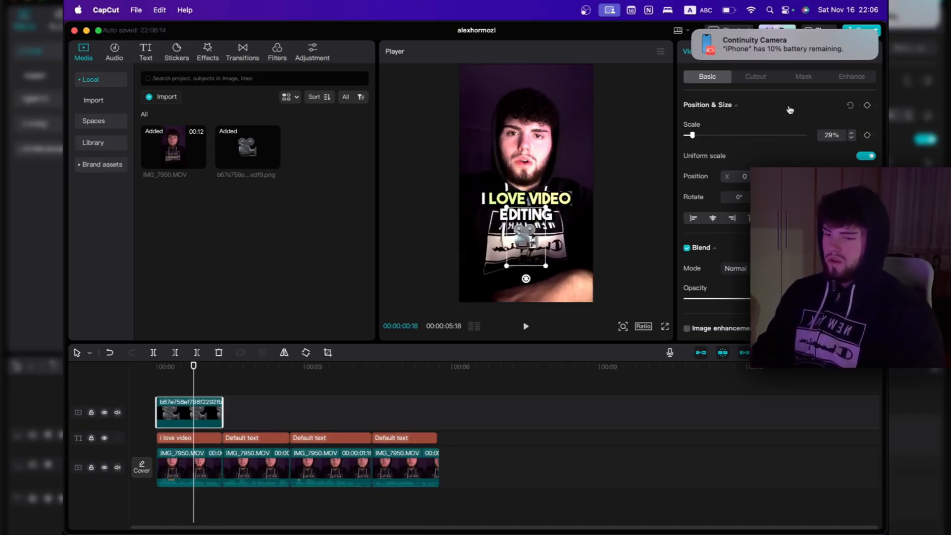
{"action": "type", "text": "0"}
{"action": "key", "text": "Return"}
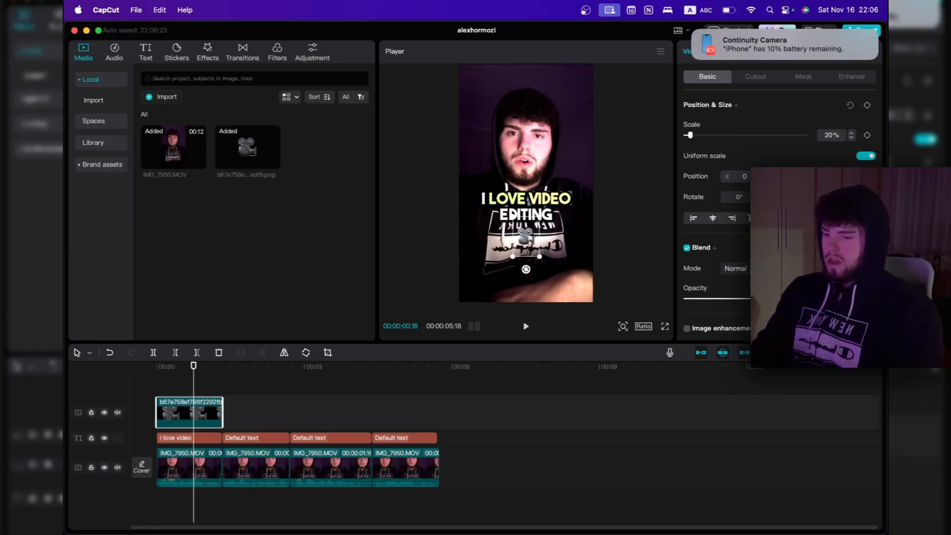
Try to apply the Left transition to the camera image clip
{"action": "left_click", "coordinate": [242, 52]}
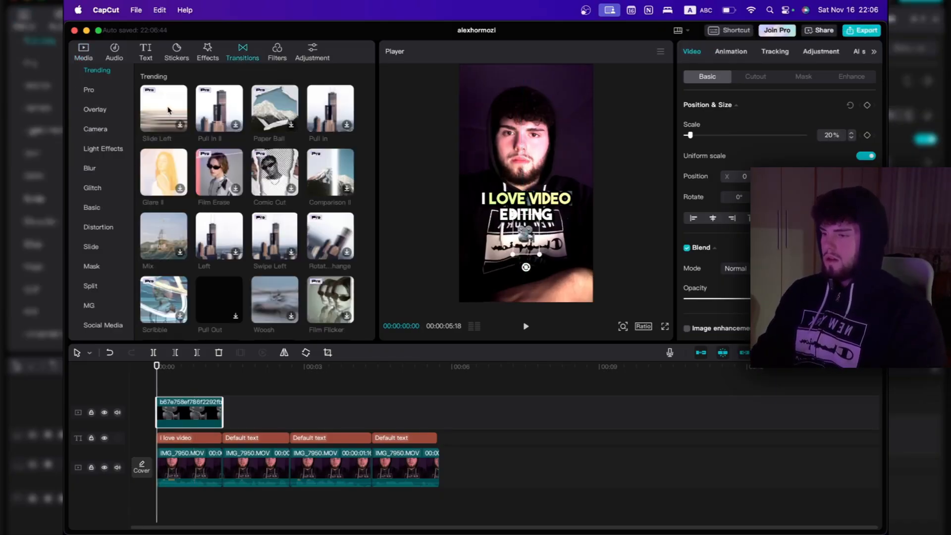
{"action": "scroll", "coordinate": [168, 110], "scroll_direction": "down", "scroll_amount": 1}
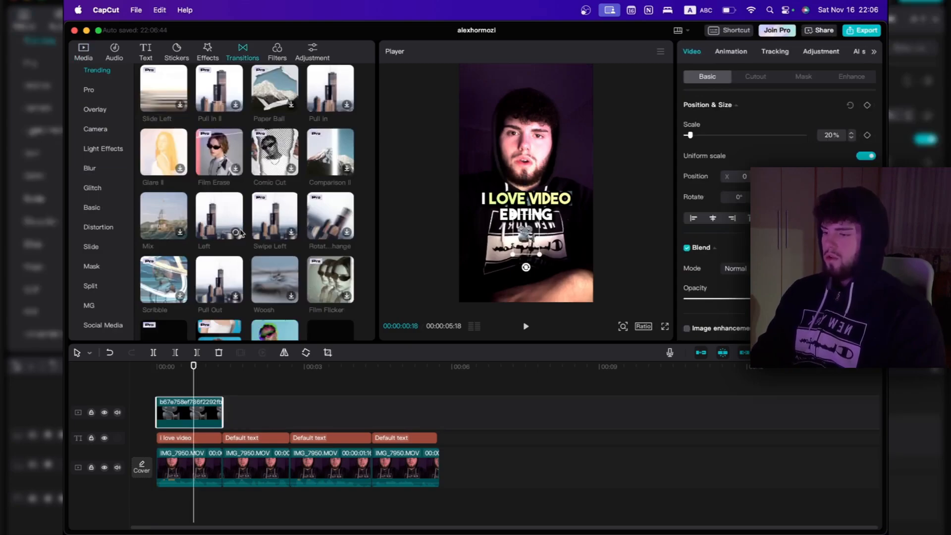
{"action": "left_click_drag", "start_coordinate": [214, 226], "coordinate": [164, 416]}
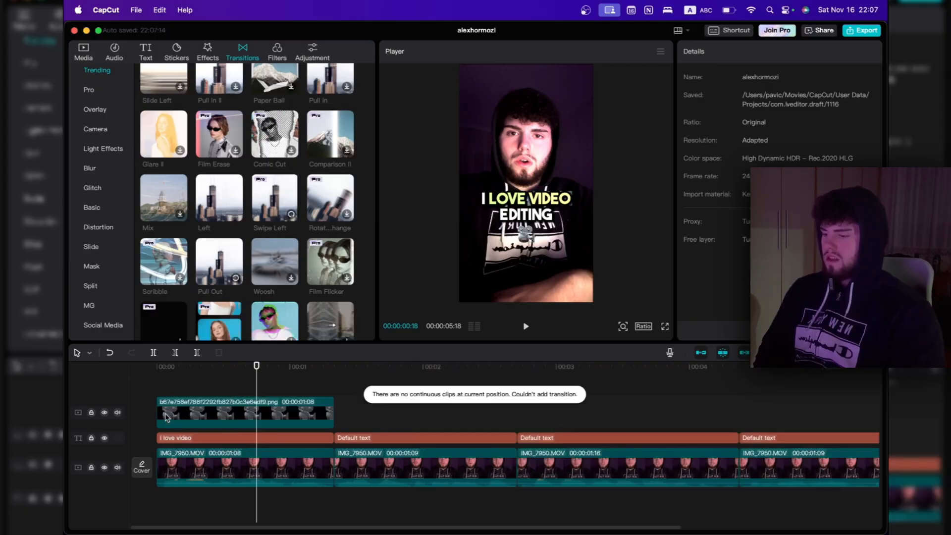
Give the camera image clip the Slide Up entrance animation with a duration of 0.3 s
{"action": "left_click", "coordinate": [175, 426]}
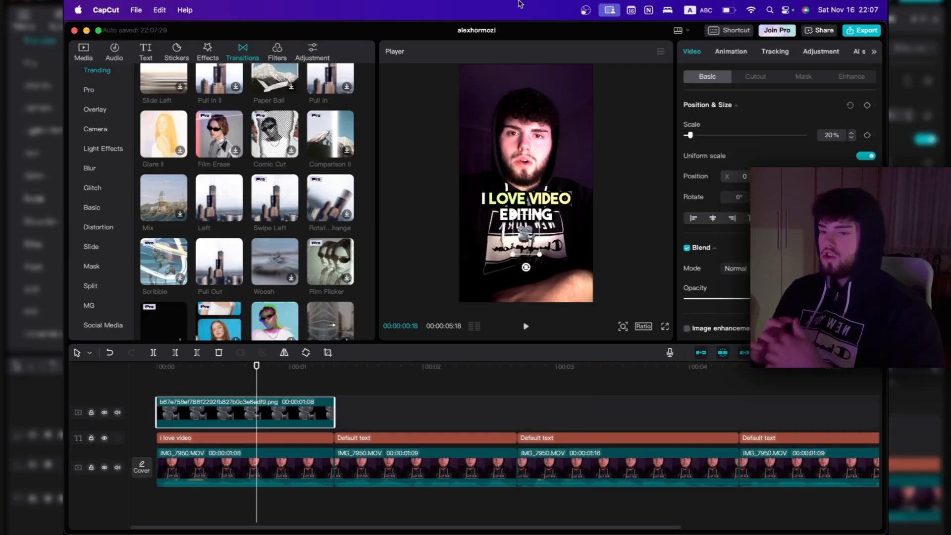
{"action": "left_click", "coordinate": [731, 53]}
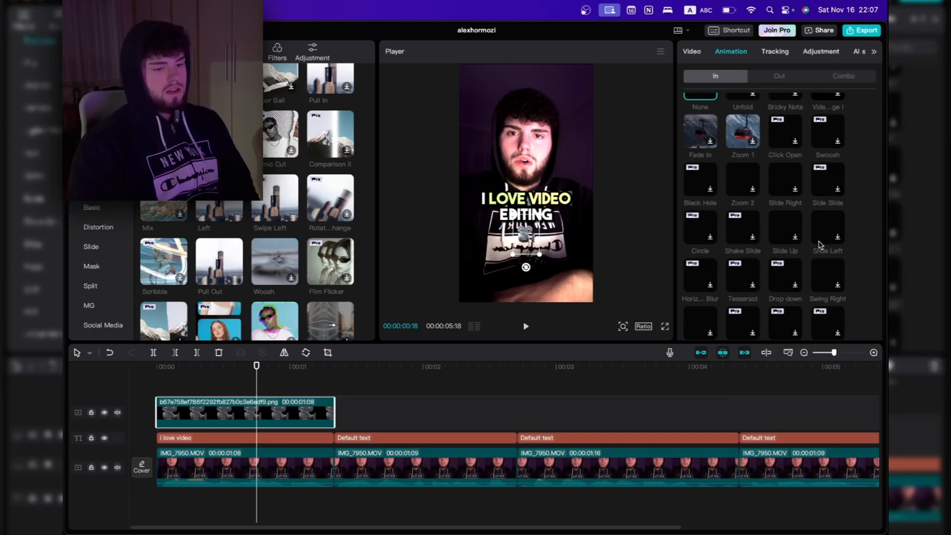
{"action": "left_click", "coordinate": [792, 242]}
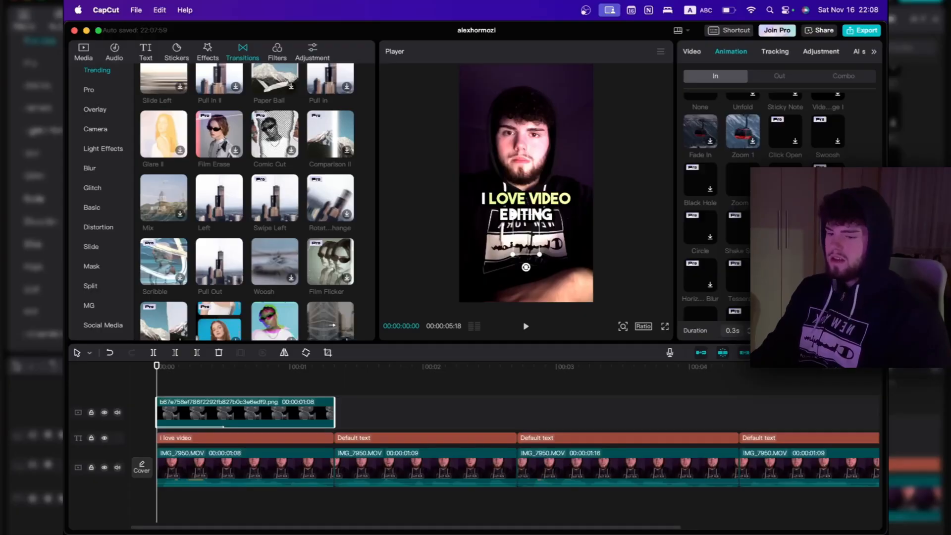
Play back the first caption from the start to check the camera image's entrance animation, and look over the remaining clips
{"action": "left_click", "coordinate": [190, 367]}
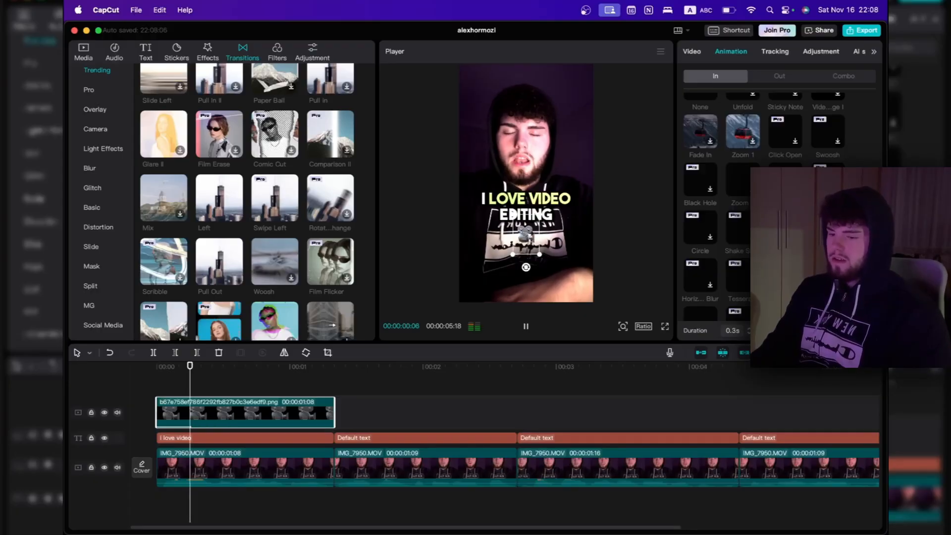
{"action": "left_click", "coordinate": [178, 373]}
{"action": "key", "text": "space"}
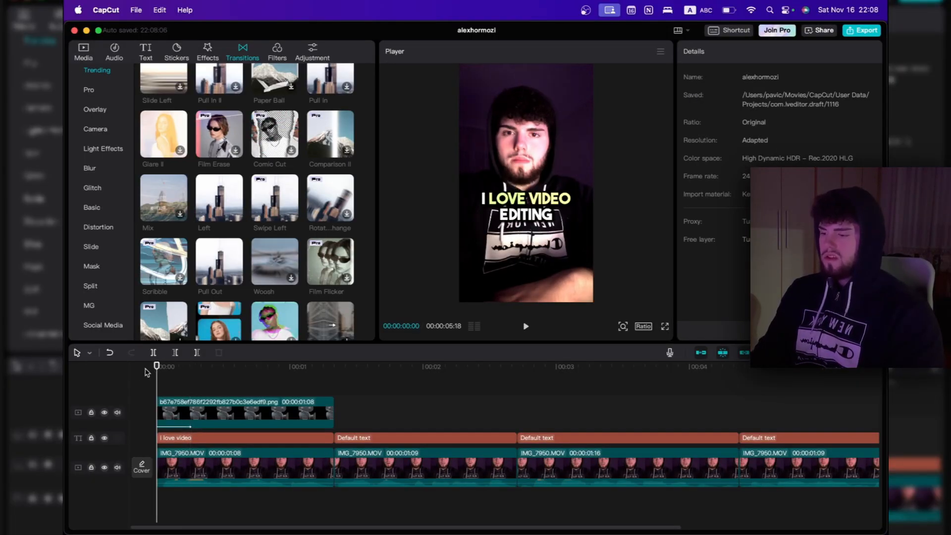
{"action": "key", "text": "space"}
{"action": "left_click", "coordinate": [306, 429]}
{"action": "scroll", "coordinate": [304, 426], "scroll_direction": "right", "scroll_amount": 2}
{"action": "scroll", "coordinate": [304, 426], "scroll_direction": "right", "scroll_amount": 5}
{"action": "scroll", "coordinate": [303, 426], "scroll_direction": "left", "scroll_amount": 5}
{"action": "scroll", "coordinate": [304, 426], "scroll_direction": "right", "scroll_amount": 5}
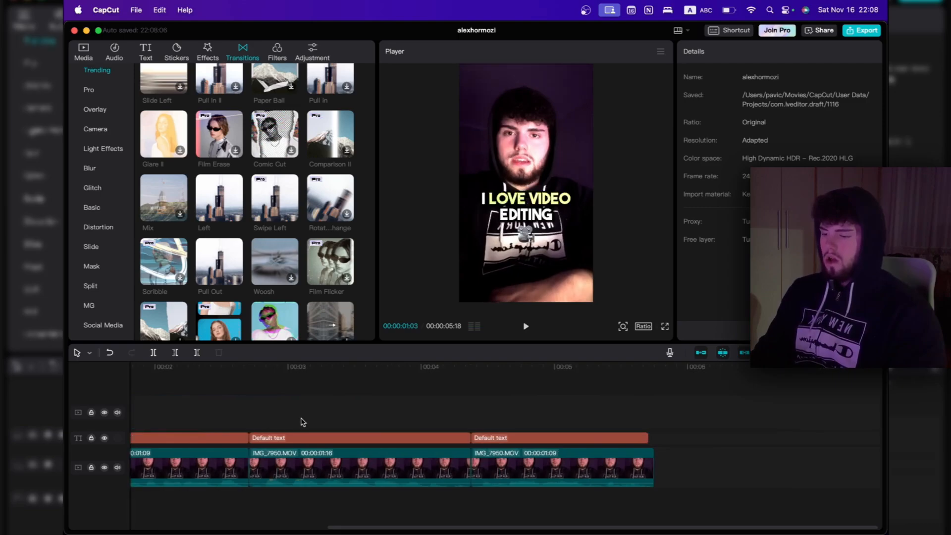
{"action": "scroll", "coordinate": [303, 422], "scroll_direction": "left", "scroll_amount": 5}
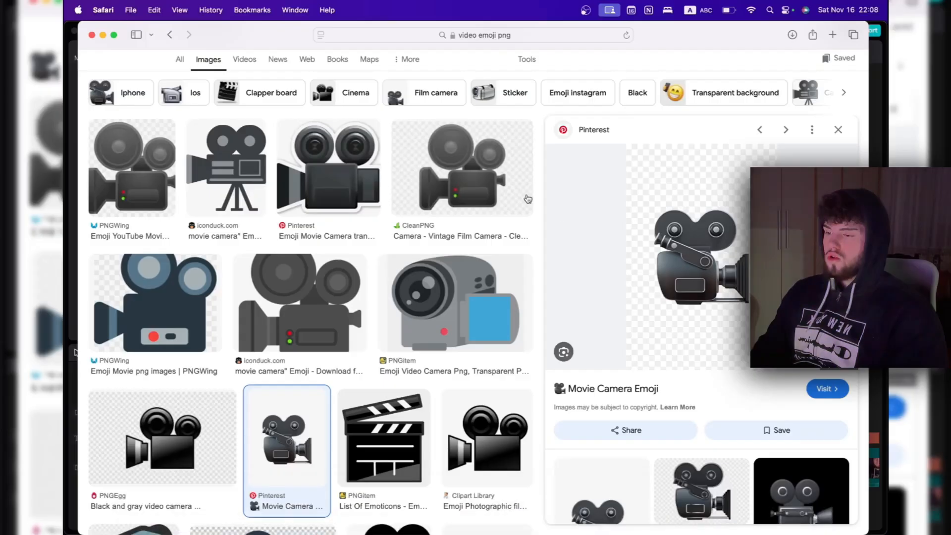
Switch to Safari, search for "pixabay motivational music" and open Pixabay's motivation music page to browse its tracks
{"action": "scroll", "coordinate": [482, 143], "scroll_direction": "up", "scroll_amount": 2}
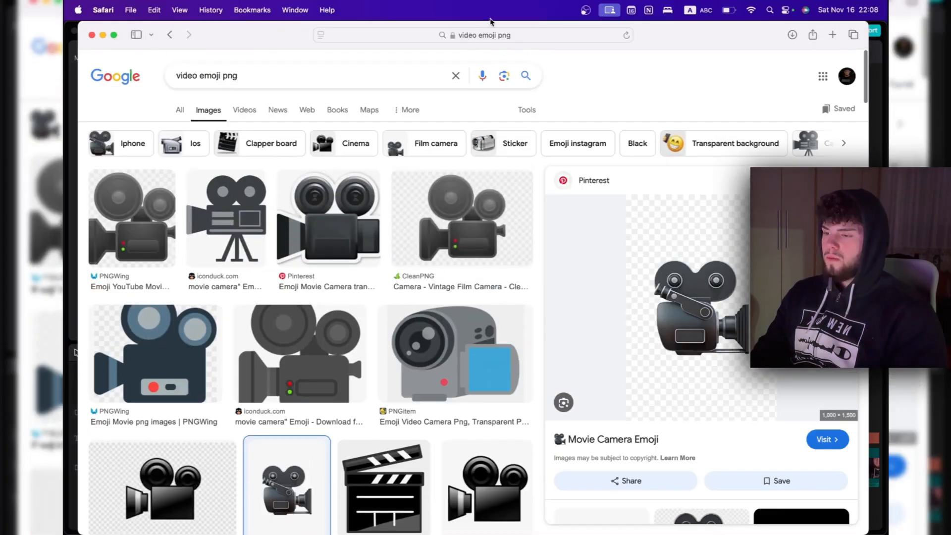
{"action": "left_click", "coordinate": [488, 35]}
{"action": "type", "text": "pixabay motivati"}
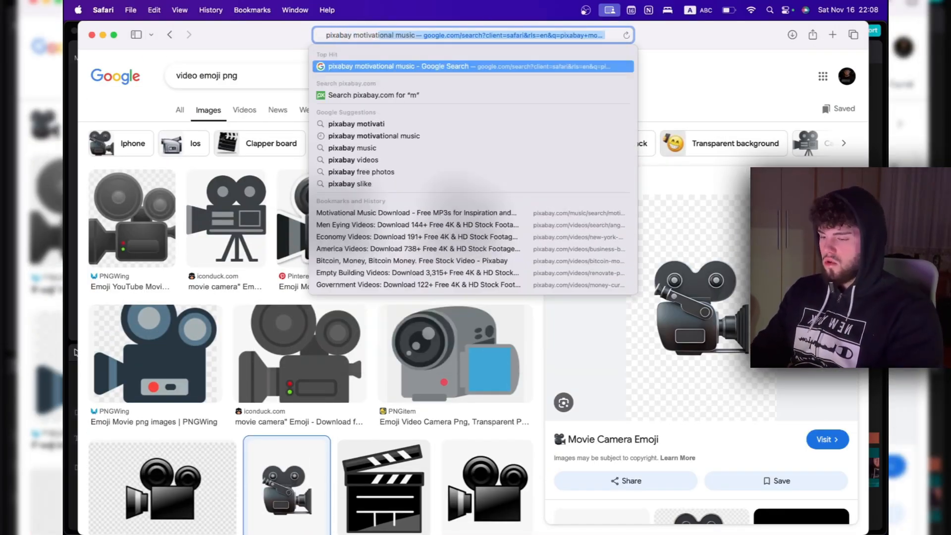
{"action": "type", "text": "ona"}
{"action": "key", "text": "Return"}
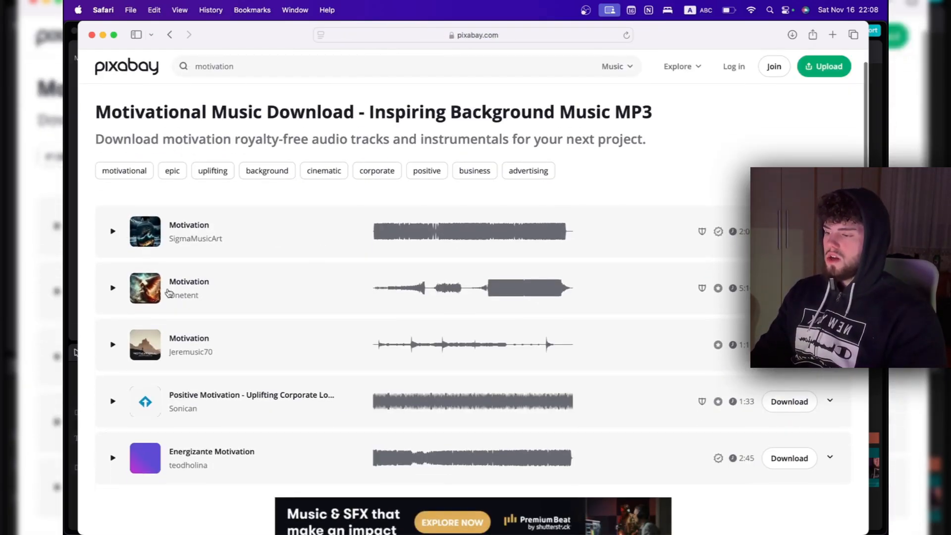
{"action": "scroll", "coordinate": [357, 417], "scroll_direction": "down", "scroll_amount": 4}
{"action": "scroll", "coordinate": [346, 413], "scroll_direction": "up", "scroll_amount": 4}
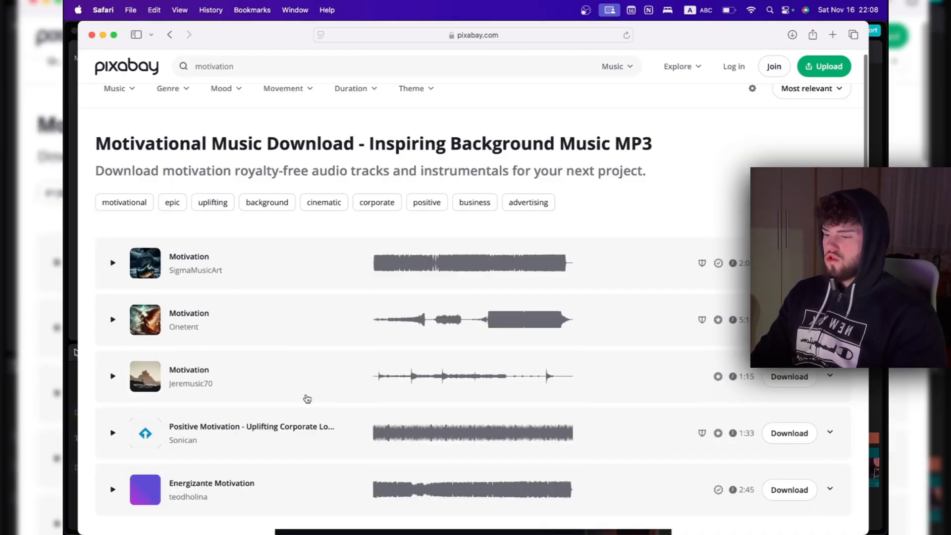
Browse the motivation tracks, download "Triumphant (Long)" by Good_B_Music, close the thank-you dialog and open the browser's downloads list
{"action": "scroll", "coordinate": [304, 398], "scroll_direction": "down", "scroll_amount": 12}
{"action": "scroll", "coordinate": [307, 399], "scroll_direction": "down", "scroll_amount": 10}
{"action": "scroll", "coordinate": [305, 396], "scroll_direction": "up", "scroll_amount": 8}
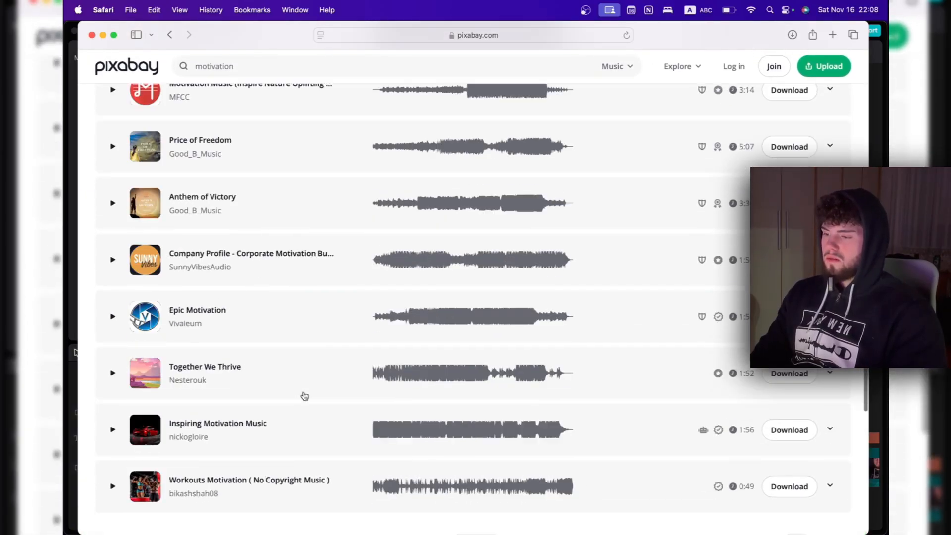
{"action": "scroll", "coordinate": [304, 396], "scroll_direction": "down", "scroll_amount": 5}
{"action": "scroll", "coordinate": [304, 394], "scroll_direction": "down", "scroll_amount": 6}
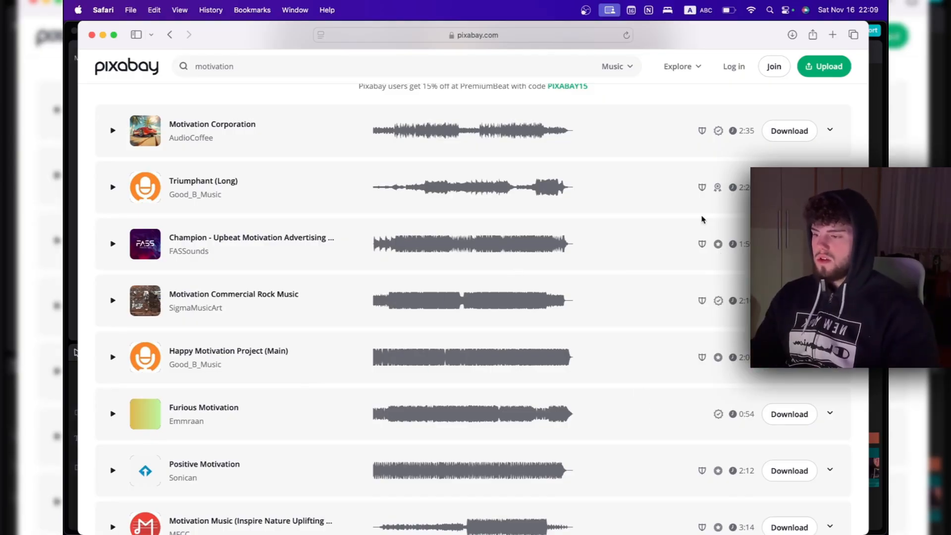
{"action": "left_click", "coordinate": [789, 188]}
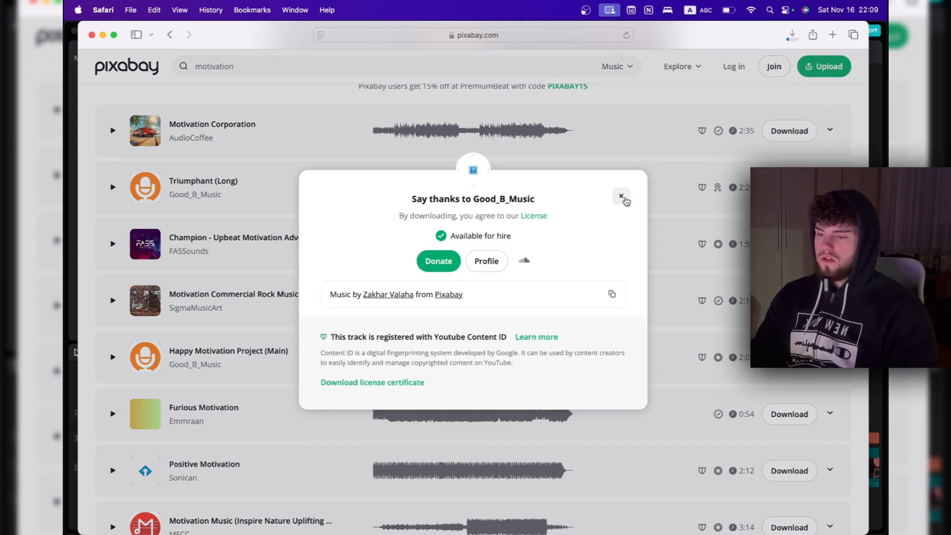
{"action": "left_click", "coordinate": [621, 196]}
{"action": "left_click", "coordinate": [792, 35]}
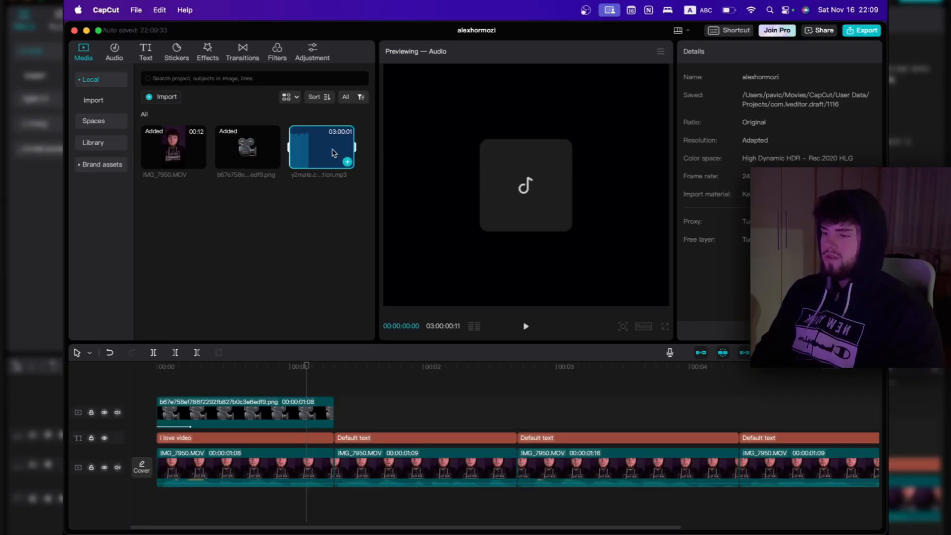
Switch to CapCut, place the "failure is not an option" MP3 under the video from the start, and set its volume to -30.3 dB
{"action": "left_click_drag", "start_coordinate": [326, 151], "coordinate": [153, 510]}
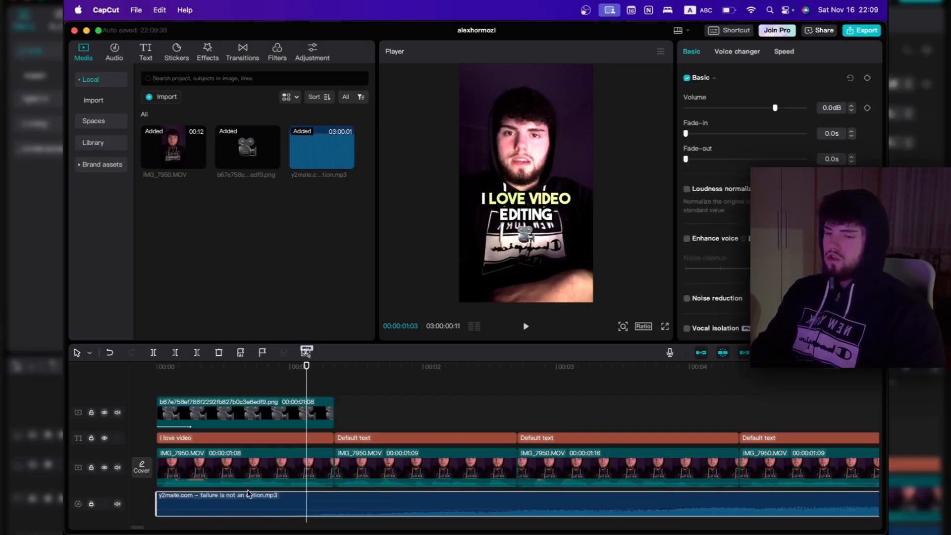
{"action": "left_click_drag", "start_coordinate": [775, 109], "coordinate": [730, 111]}
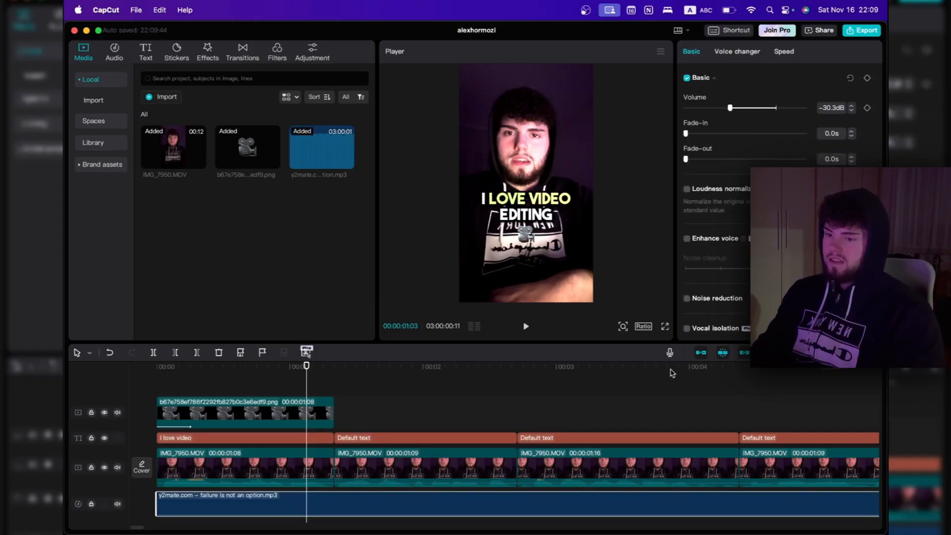
Split the background music at the end of the last video clip, delete the excess, and play back the edit from the start
{"action": "scroll", "coordinate": [672, 373], "scroll_direction": "right", "scroll_amount": 6}
{"action": "left_click", "coordinate": [606, 373]}
{"action": "key", "text": "super+b"}
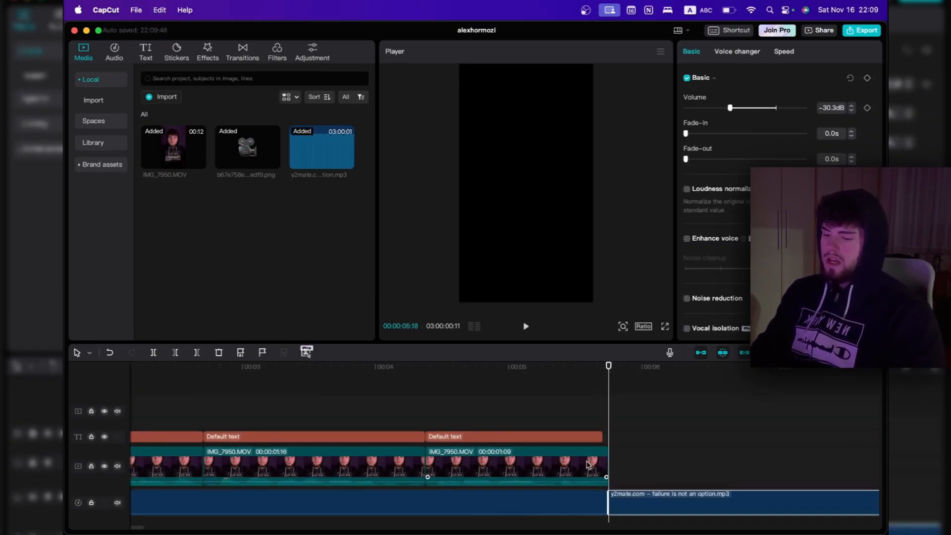
{"action": "key", "text": "Delete"}
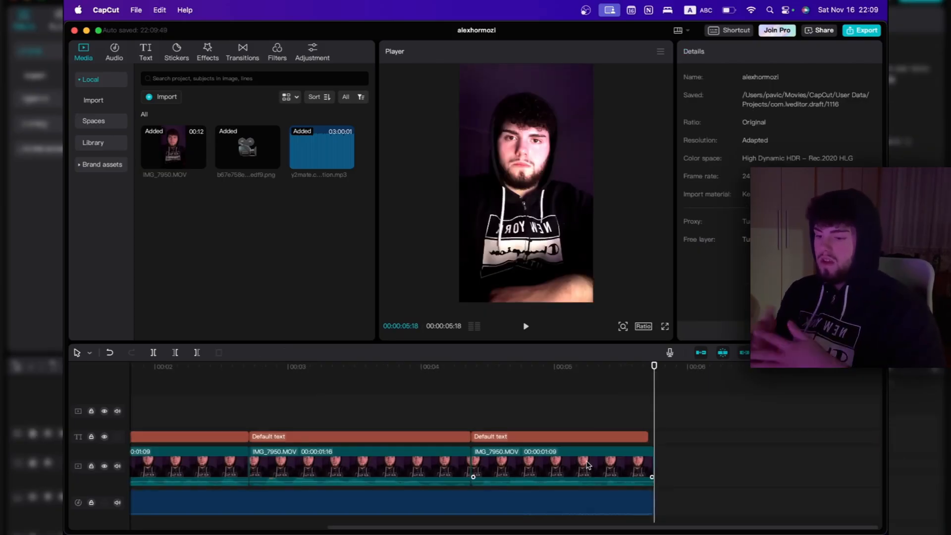
{"action": "key", "text": "space"}
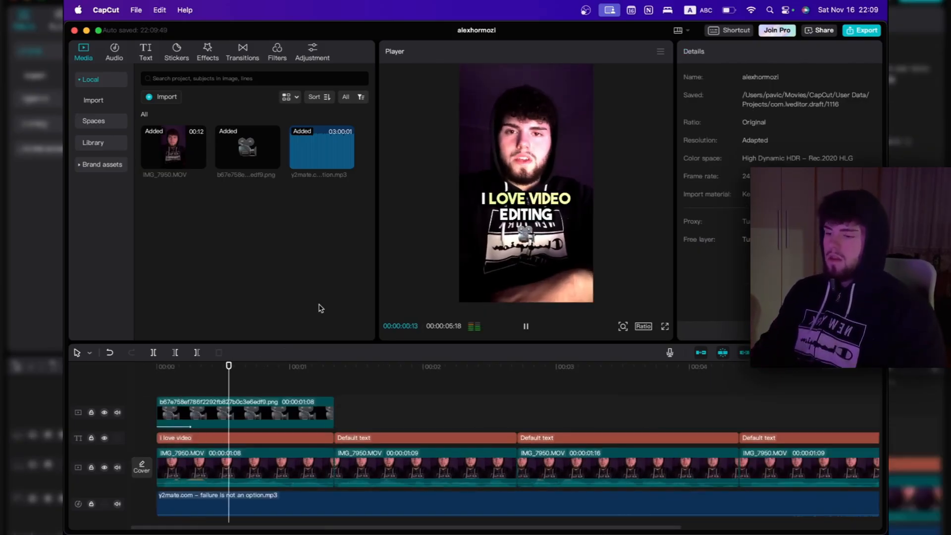
{"action": "scroll", "coordinate": [425, 492], "scroll_direction": "down", "scroll_amount": 1}
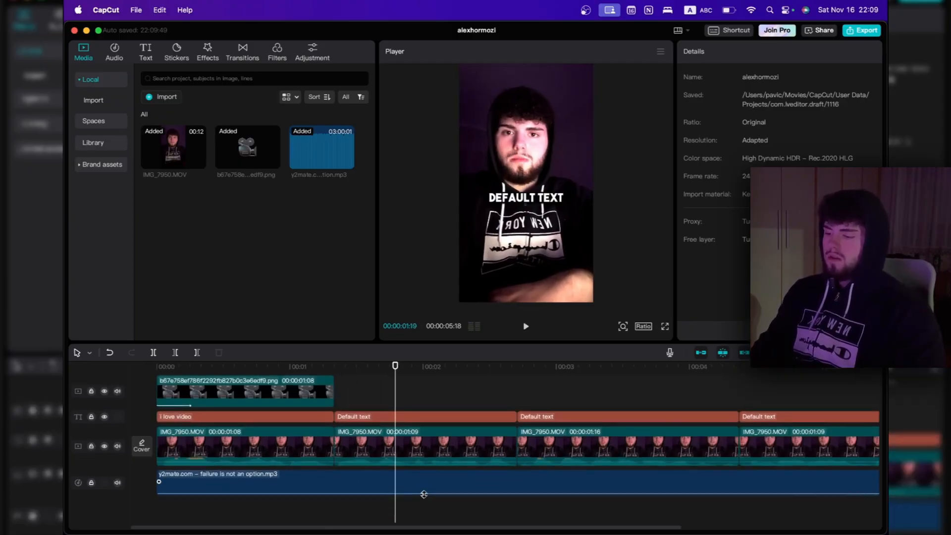